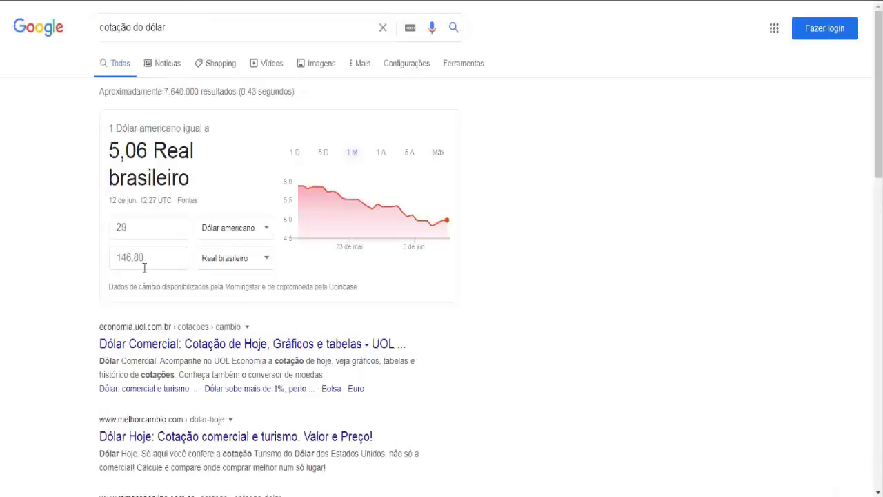
# Enter 180 in the reais field of Google's currency converter
pyautogui.moveTo(147, 257); pyautogui.dragTo(116, 253)
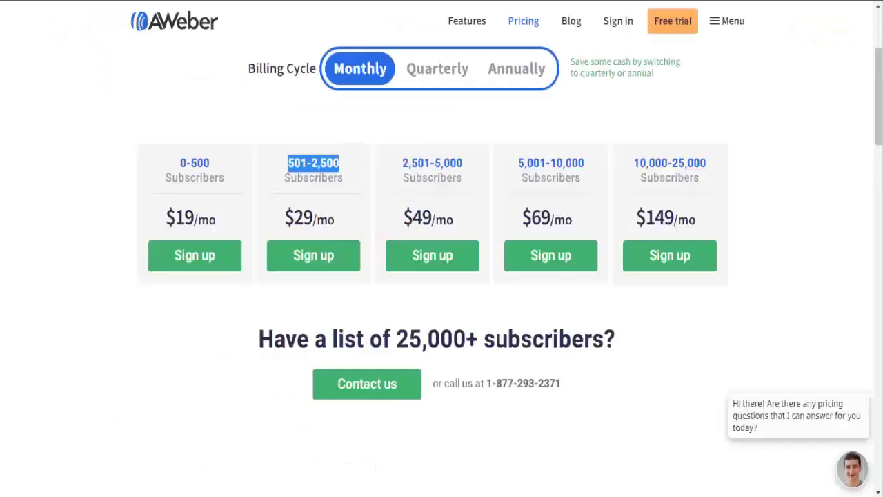
pyautogui.click(295, 179)
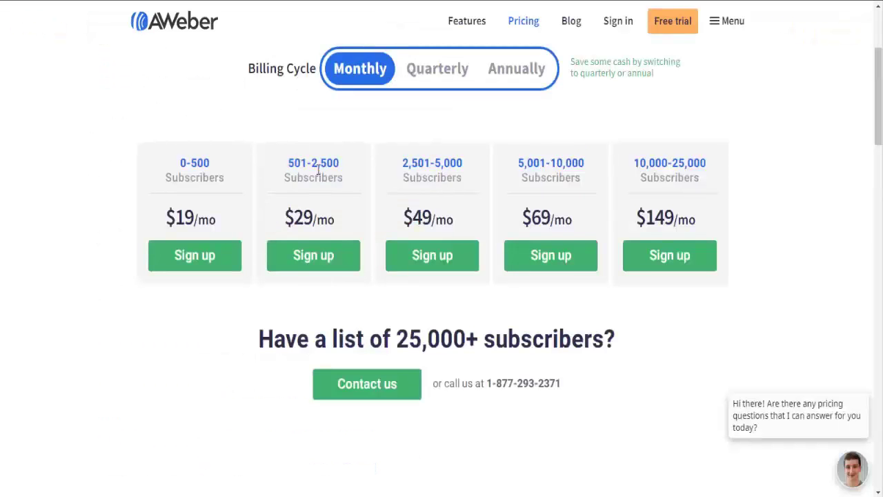
pyautogui.moveTo(314, 164); pyautogui.dragTo(343, 162)
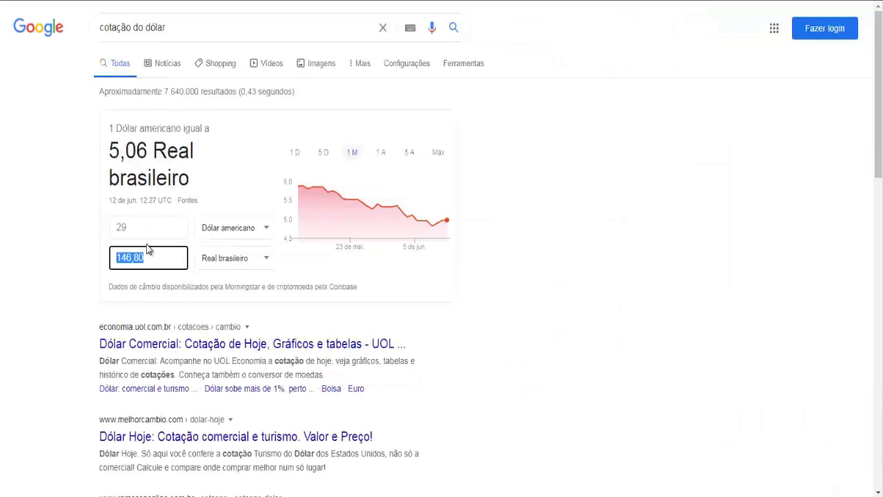
pyautogui.write('180')
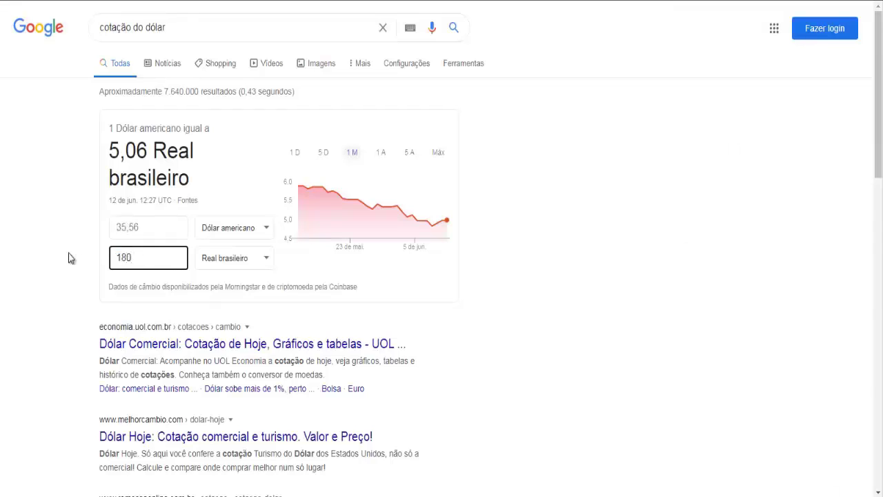
# Set the converter's dollar amount to 19, giving 96,18 Brazilian reais
pyautogui.moveTo(136, 260); pyautogui.dragTo(108, 266)
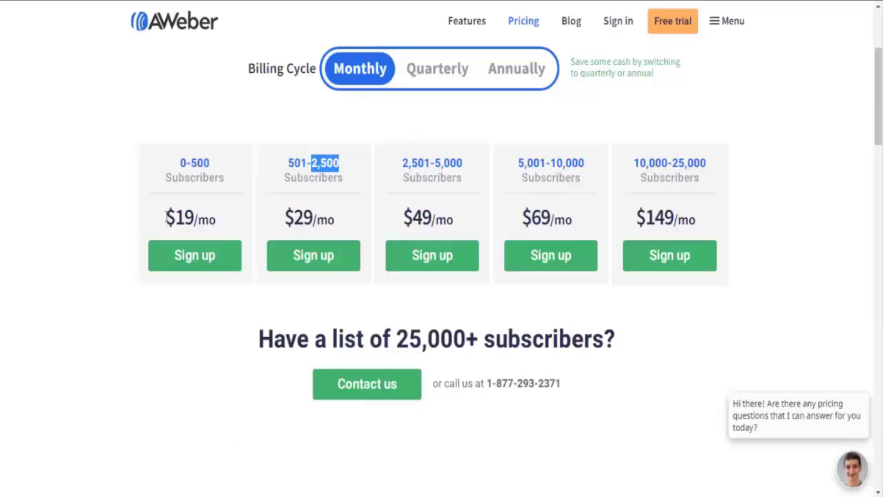
pyautogui.moveTo(166, 218); pyautogui.dragTo(196, 218)
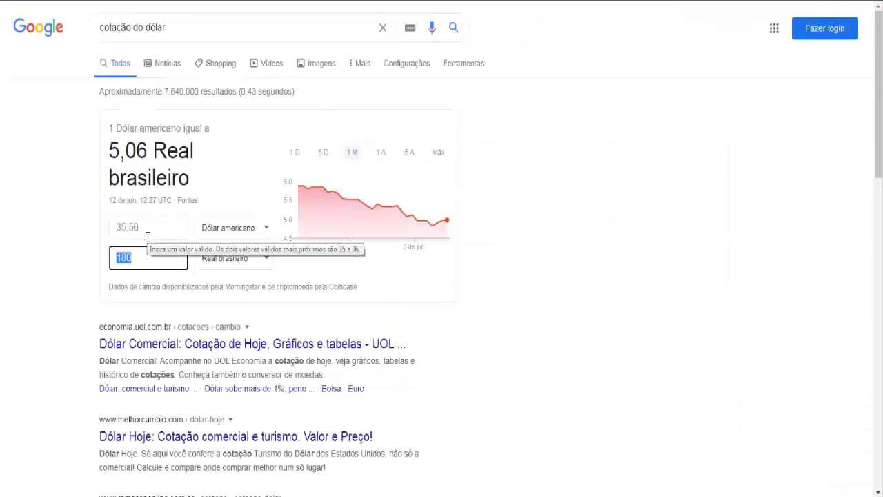
pyautogui.write('19')
pyautogui.click(152, 233)
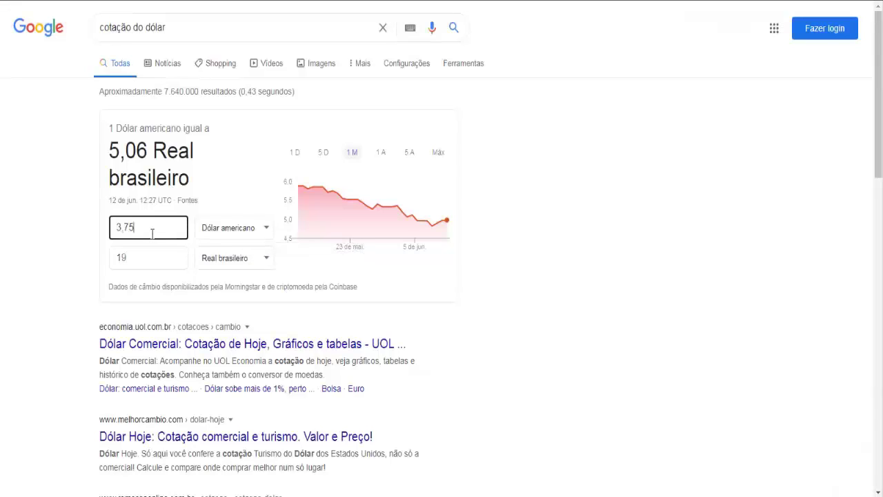
pyautogui.doubleClick(152, 234)
pyautogui.write('19')
# Convert the $29 plan price for 501-2,500 subscribers to reais, giving 146,80
pyautogui.moveTo(142, 258); pyautogui.dragTo(115, 260)
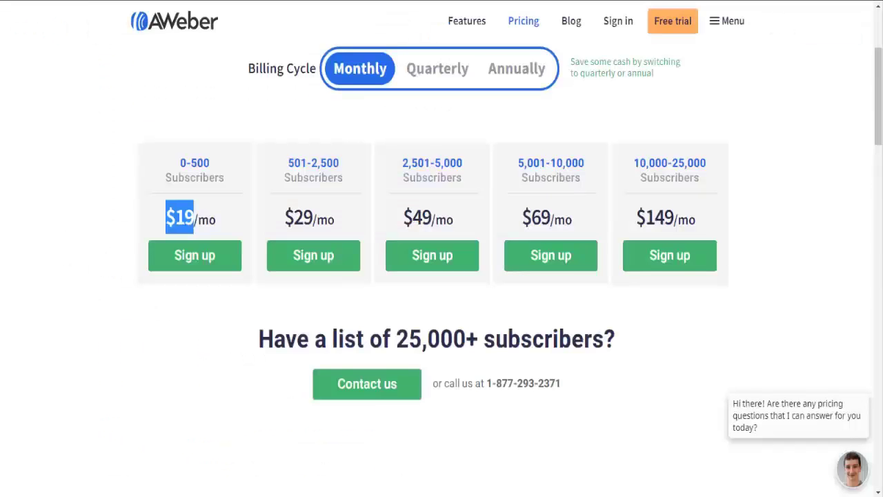
pyautogui.click(196, 214)
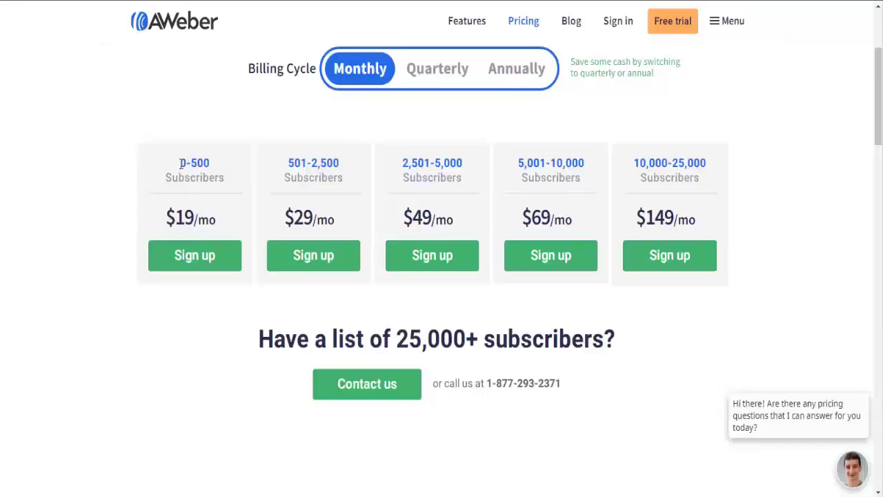
pyautogui.moveTo(179, 163); pyautogui.dragTo(210, 160)
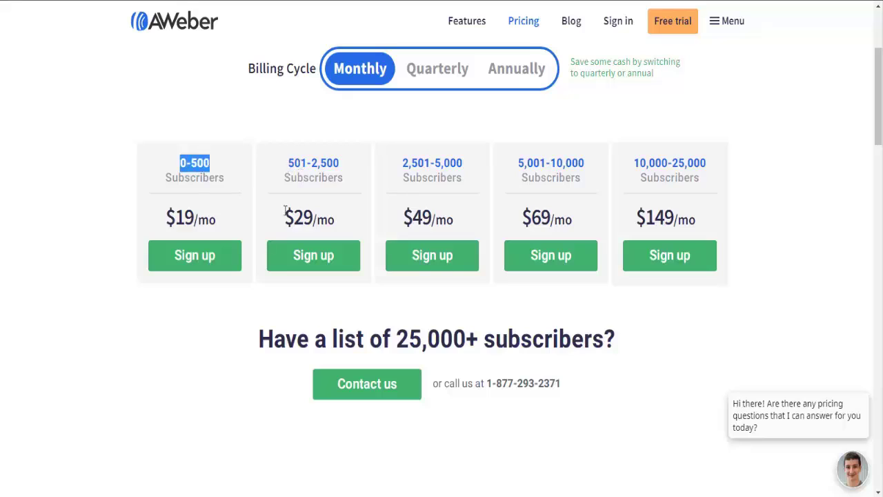
pyautogui.moveTo(285, 218); pyautogui.dragTo(314, 218)
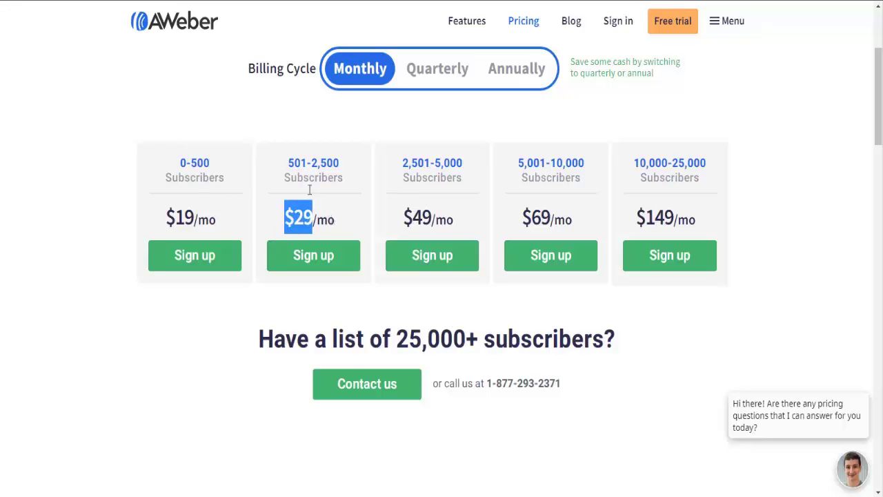
pyautogui.moveTo(289, 163); pyautogui.dragTo(311, 164)
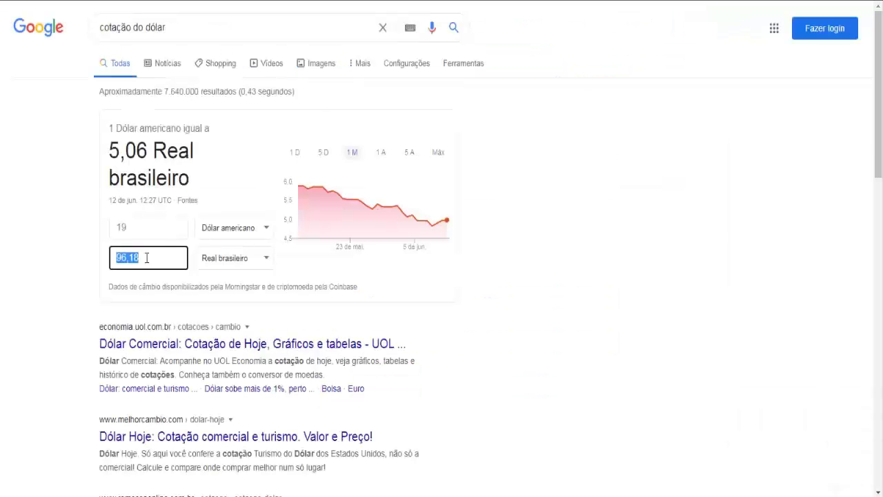
pyautogui.click(131, 226)
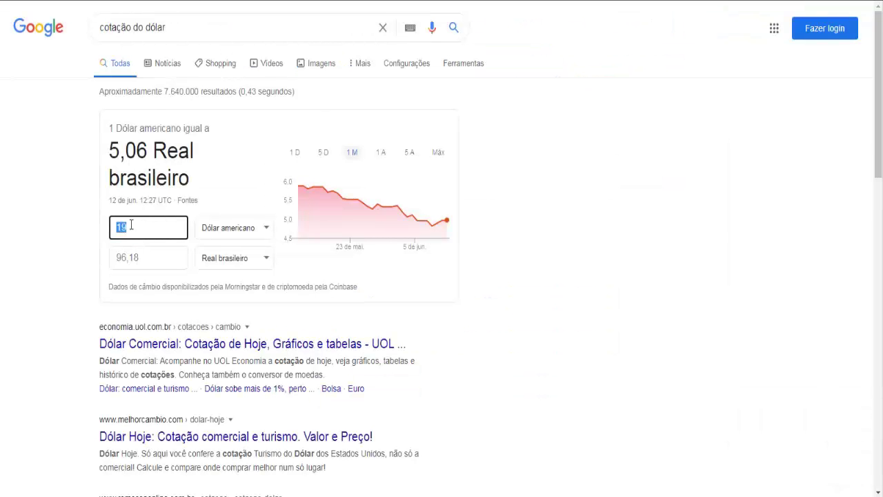
pyautogui.write('29')
pyautogui.click(151, 257)
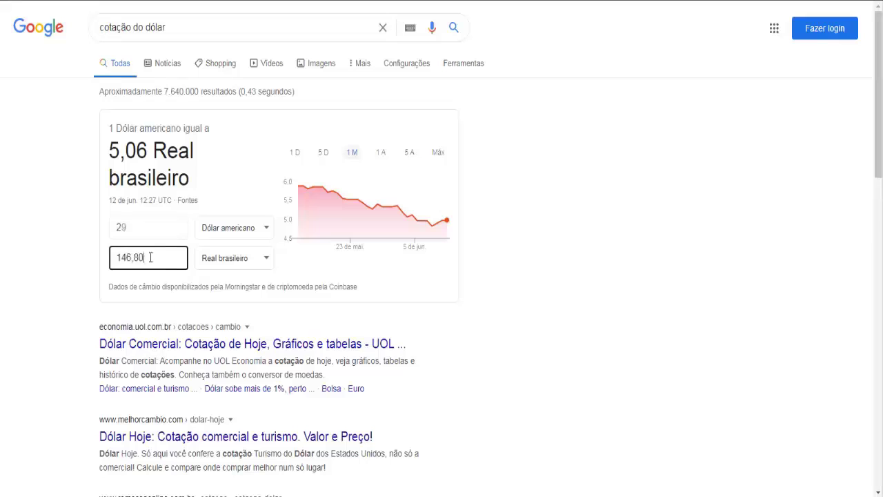
pyautogui.moveTo(150, 257); pyautogui.dragTo(114, 258)
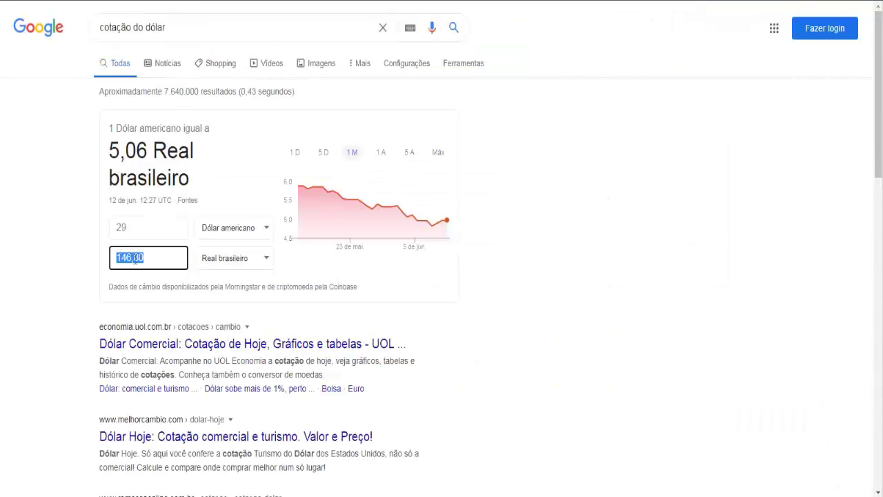
pyautogui.click(150, 261)
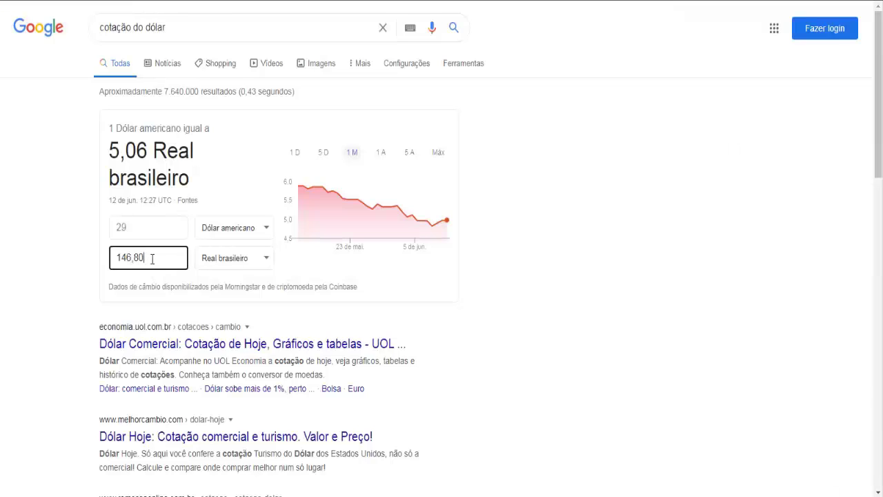
pyautogui.moveTo(152, 259); pyautogui.dragTo(110, 265)
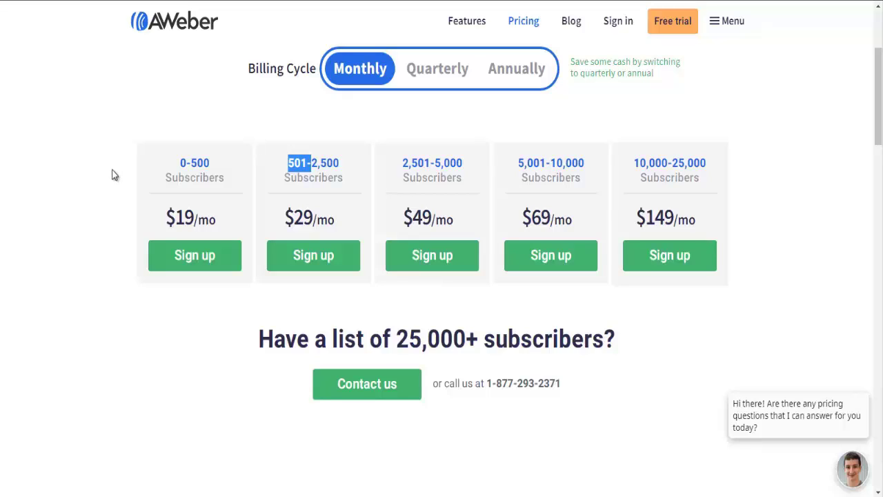
# Return to the top of the AWeber Pricing page and open the Free trial signup form
pyautogui.click(190, 178)
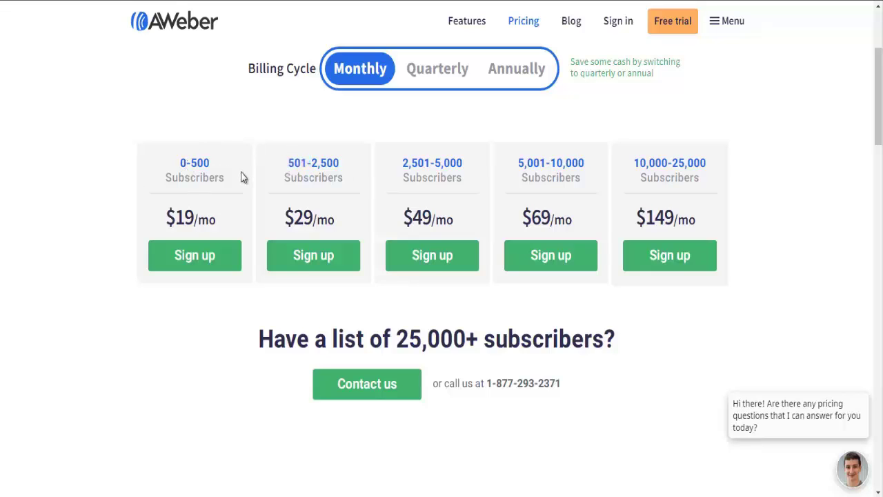
pyautogui.scroll(3, 238, 176)
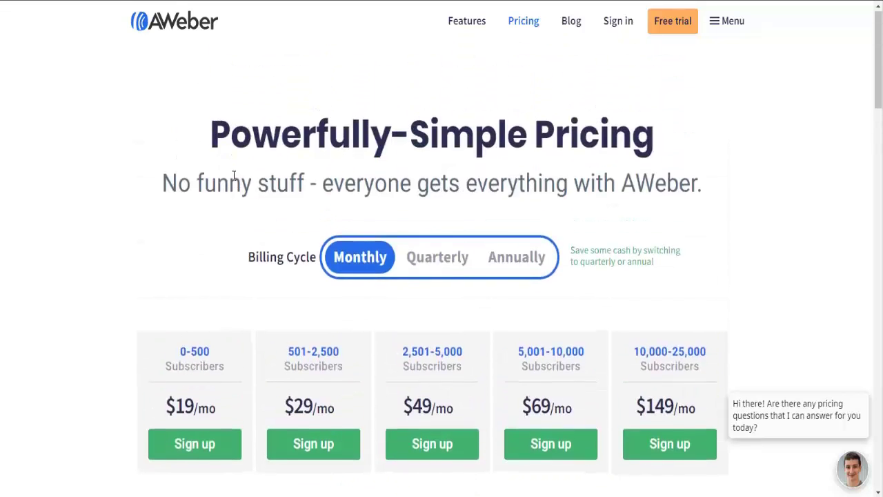
pyautogui.scroll(-1, 234, 178)
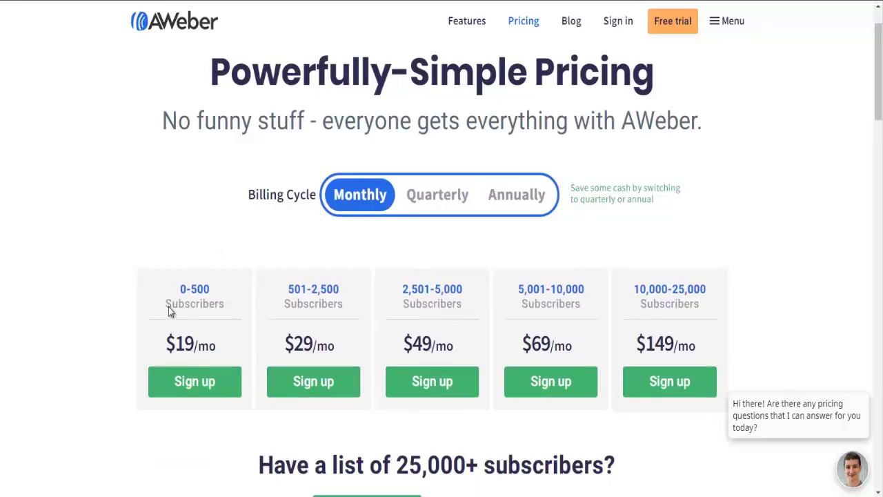
pyautogui.scroll(1, 340, 251)
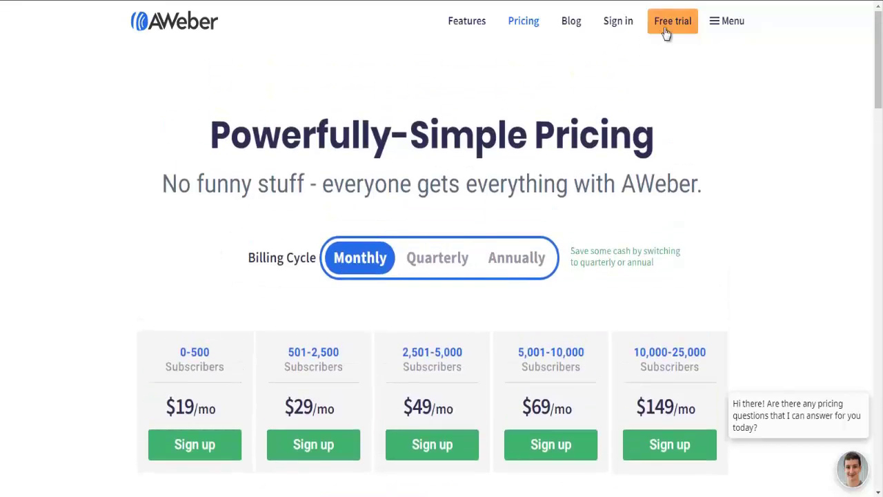
pyautogui.click(672, 22)
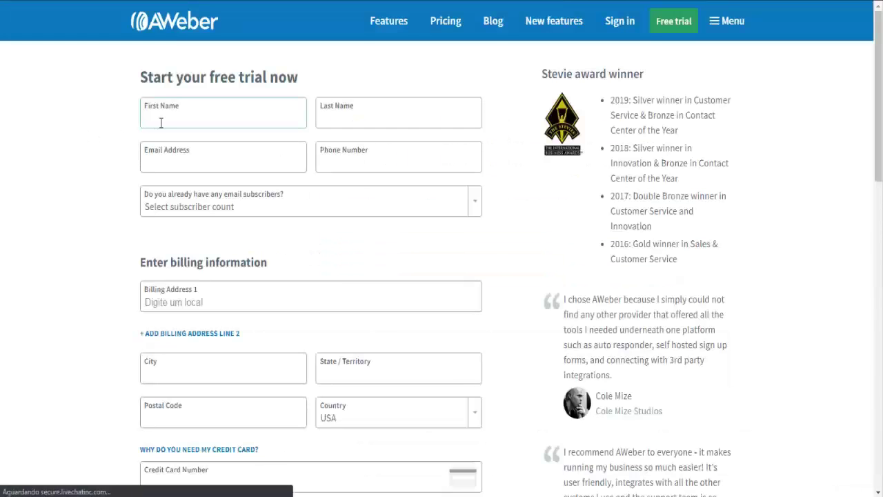
# Review the 'Do you already have any email subscribers?' options twice without choosing one
pyautogui.click(164, 119)
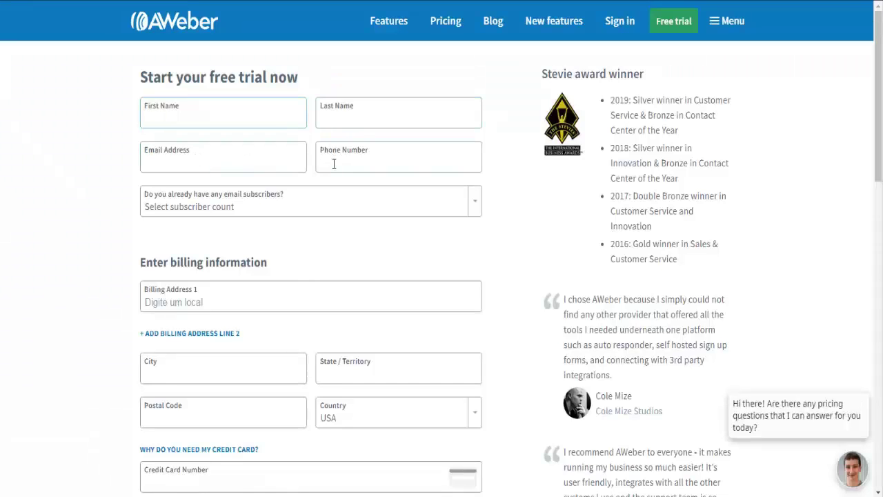
pyautogui.scroll(-1, 334, 166)
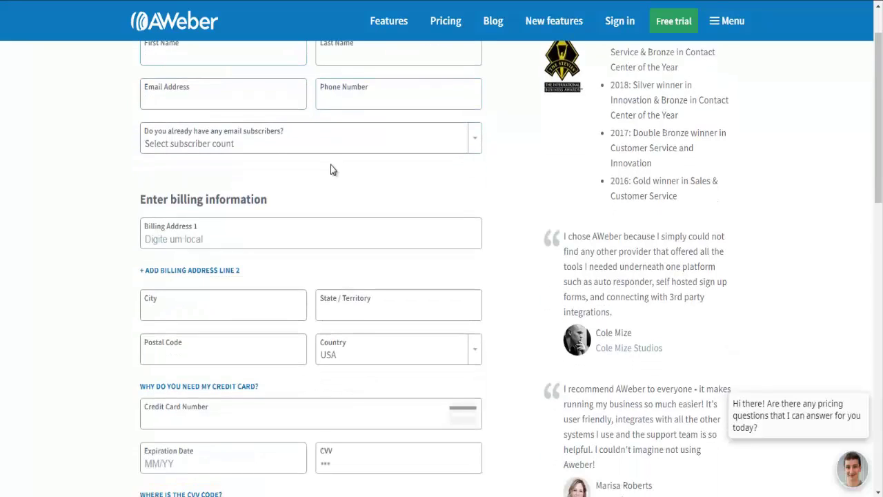
pyautogui.click(477, 147)
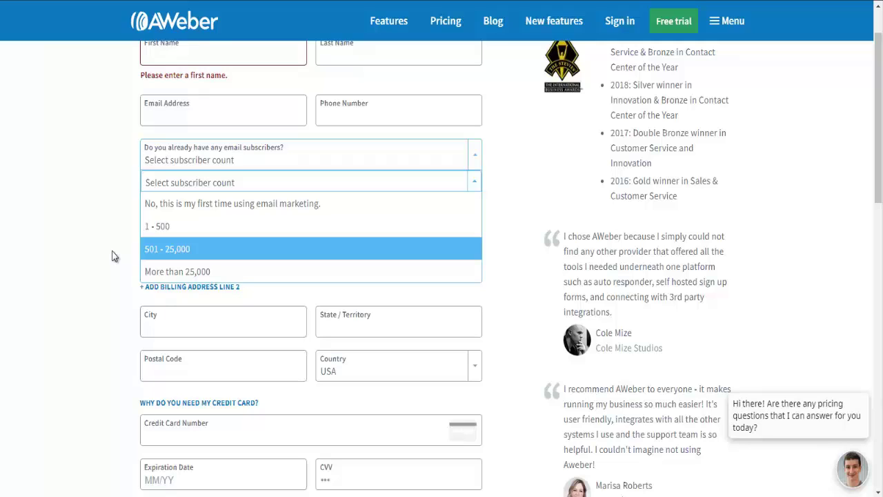
pyautogui.click(114, 256)
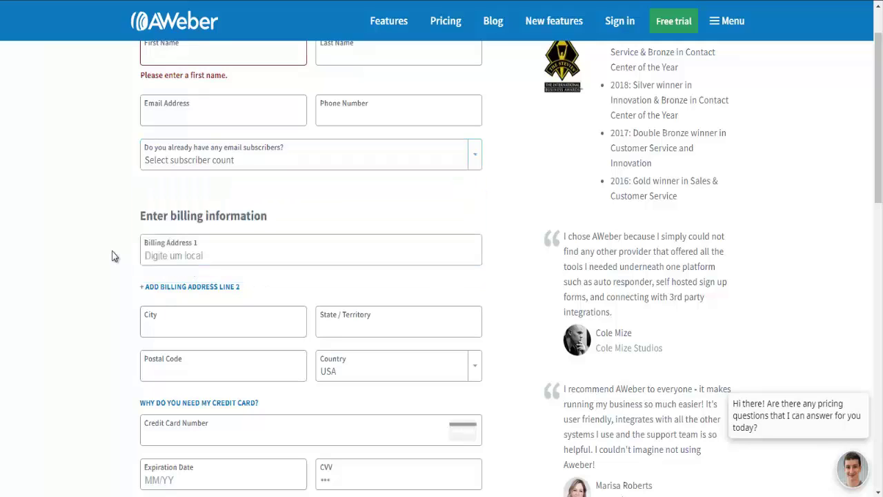
pyautogui.click(197, 166)
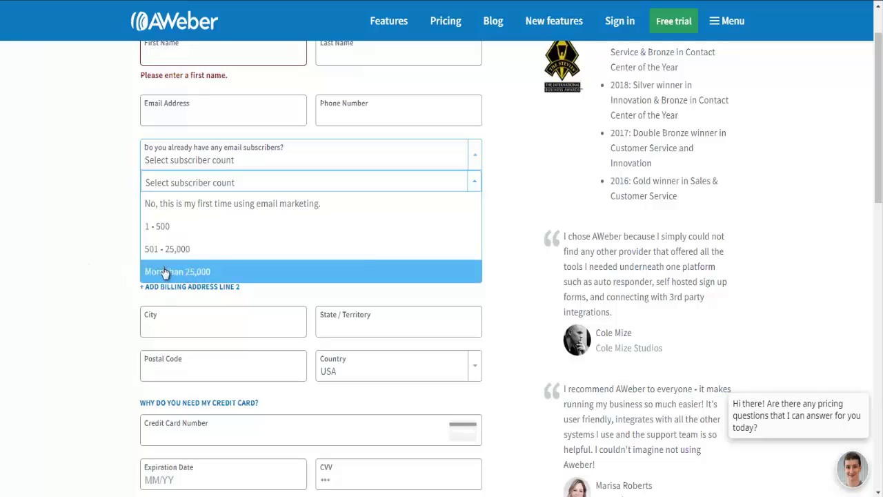
pyautogui.click(103, 214)
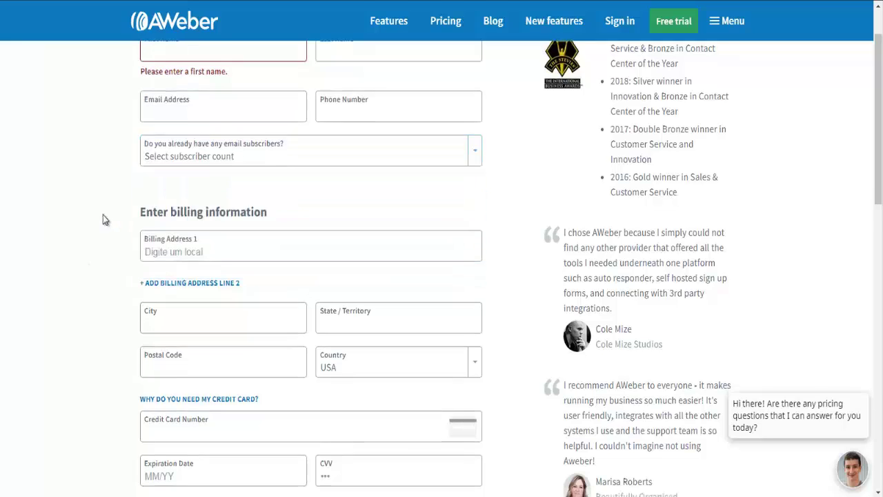
# Go to the billing address section and browse the list of billing countries
pyautogui.scroll(-1, 104, 215)
pyautogui.click(180, 193)
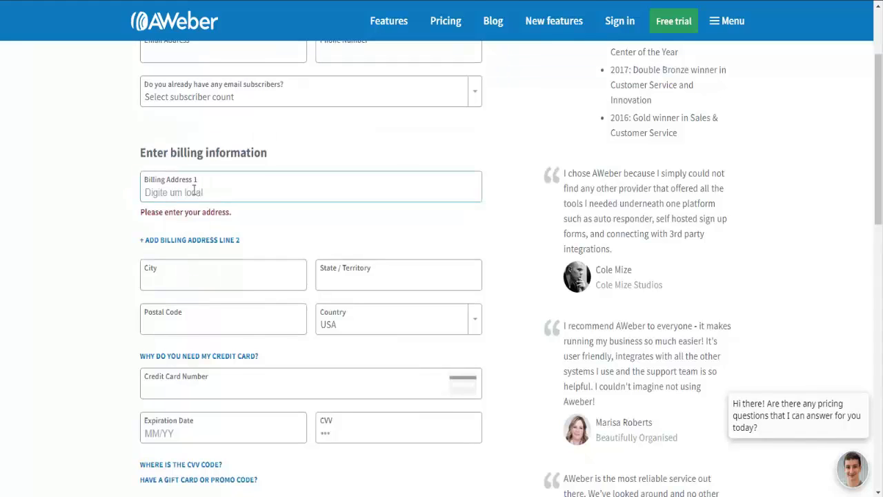
pyautogui.scroll(-1, 96, 220)
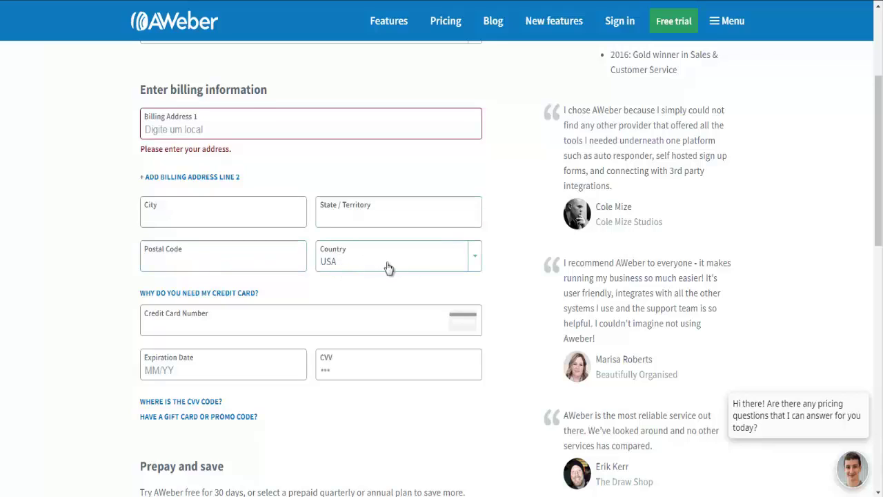
pyautogui.click(477, 260)
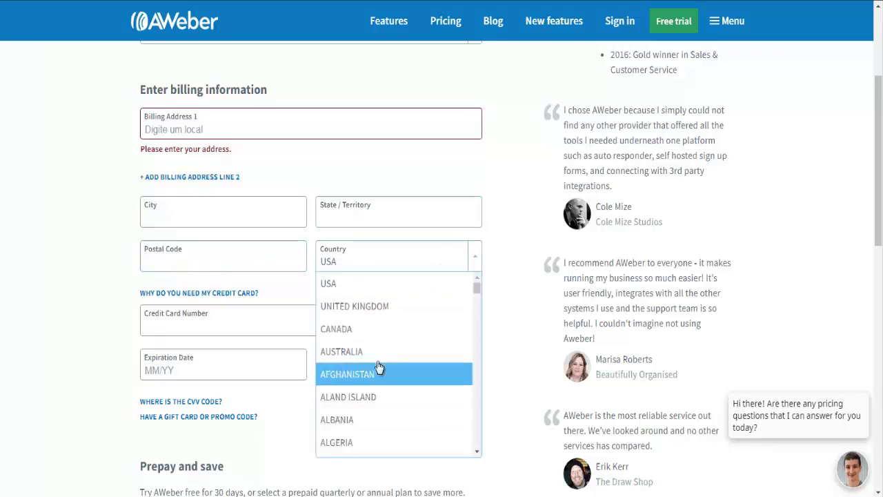
pyautogui.scroll(-6, 379, 366)
pyautogui.scroll(-4, 376, 366)
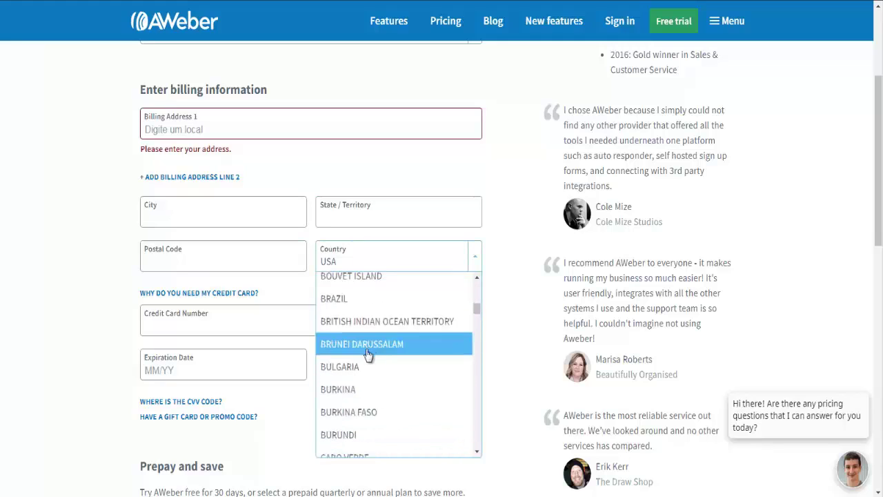
pyautogui.scroll(-1, 361, 381)
pyautogui.scroll(1, 361, 381)
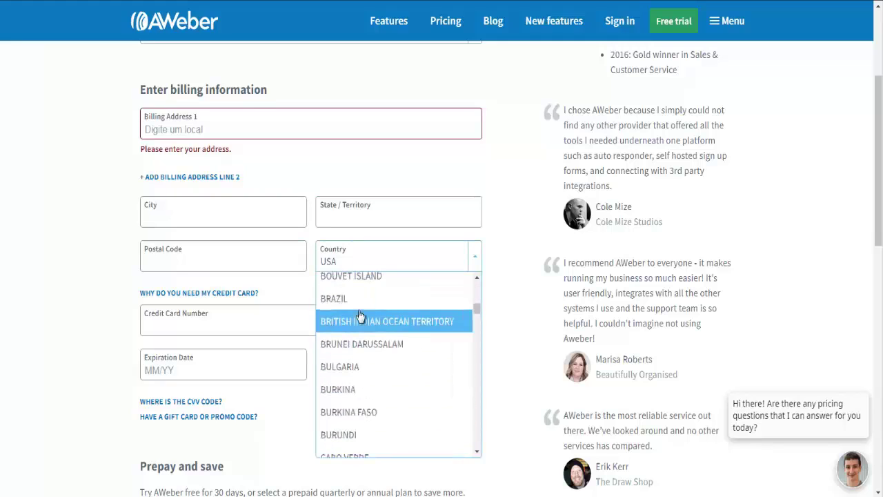
# Scroll through the rest of the order form, keeping the Quarterly plan
pyautogui.scroll(-1, 69, 259)
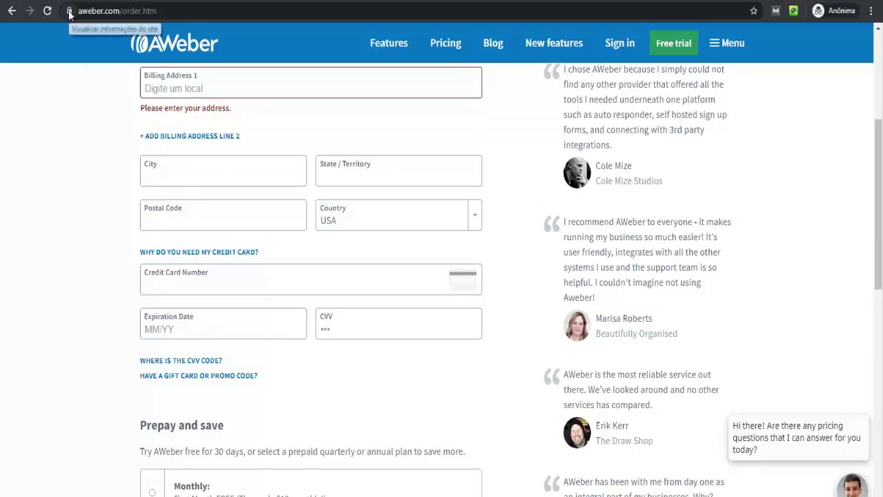
pyautogui.scroll(-3, 92, 278)
pyautogui.scroll(-1, 93, 268)
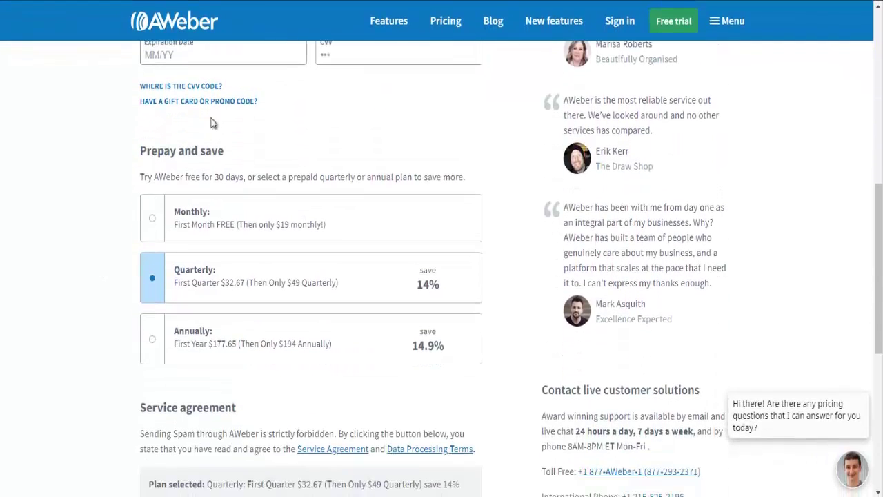
pyautogui.scroll(1, 180, 66)
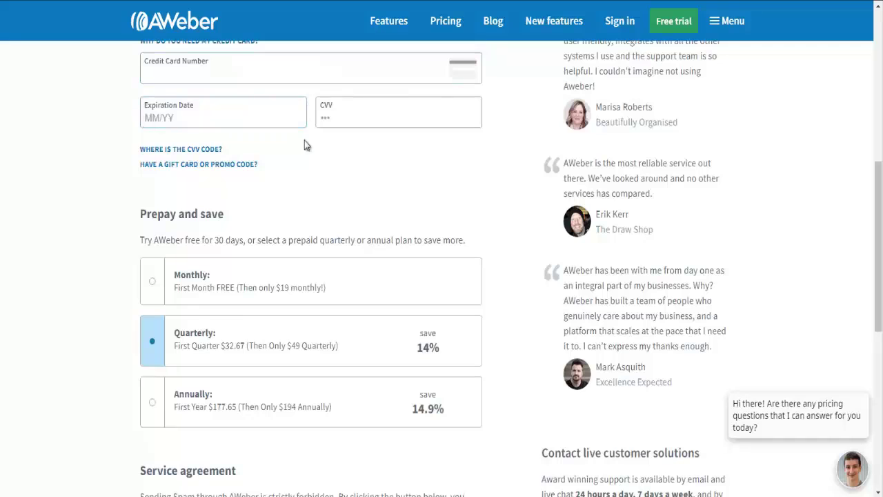
pyautogui.scroll(-1, 116, 231)
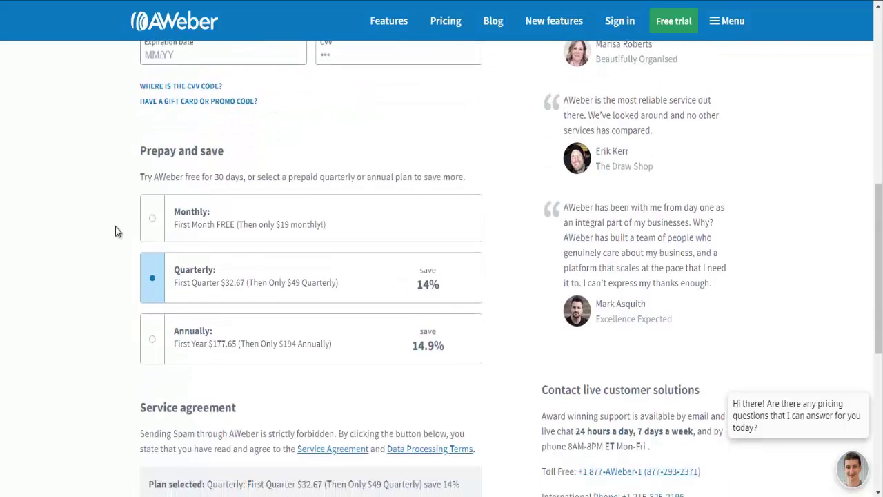
pyautogui.scroll(-1, 119, 231)
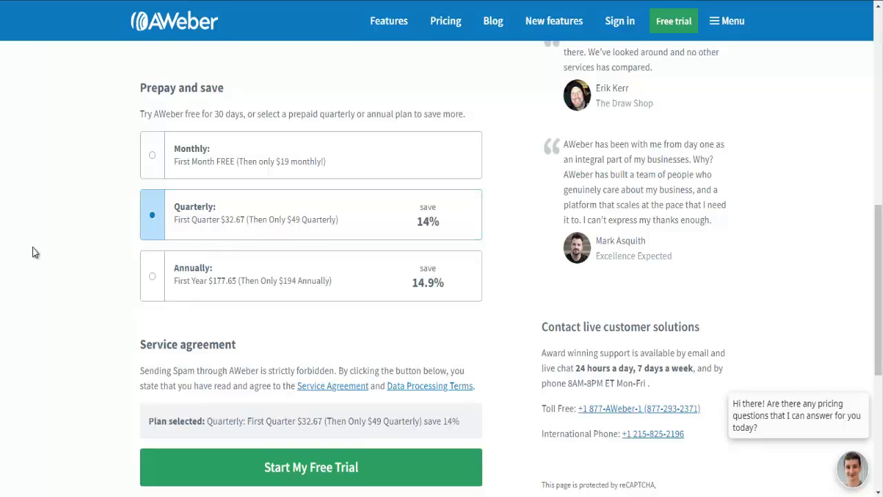
pyautogui.scroll(-2, 69, 291)
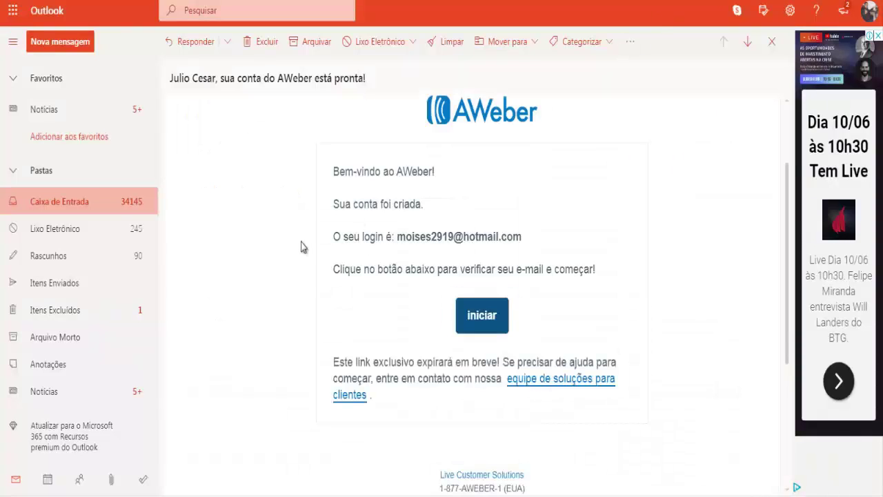
pyautogui.scroll(-1, 324, 196)
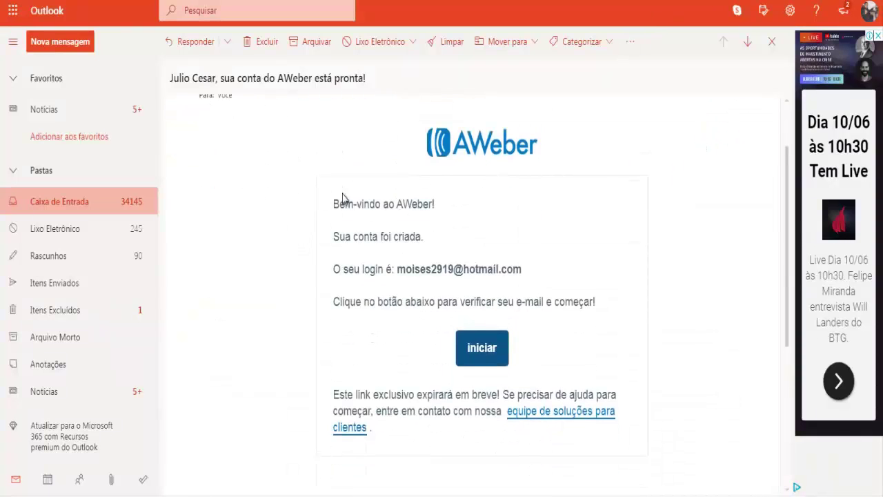
pyautogui.scroll(-1, 359, 188)
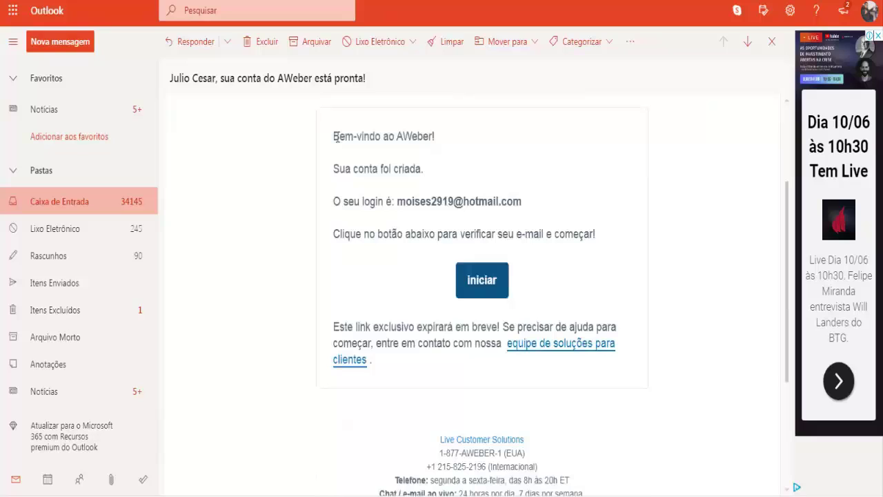
pyautogui.moveTo(336, 136); pyautogui.dragTo(422, 365)
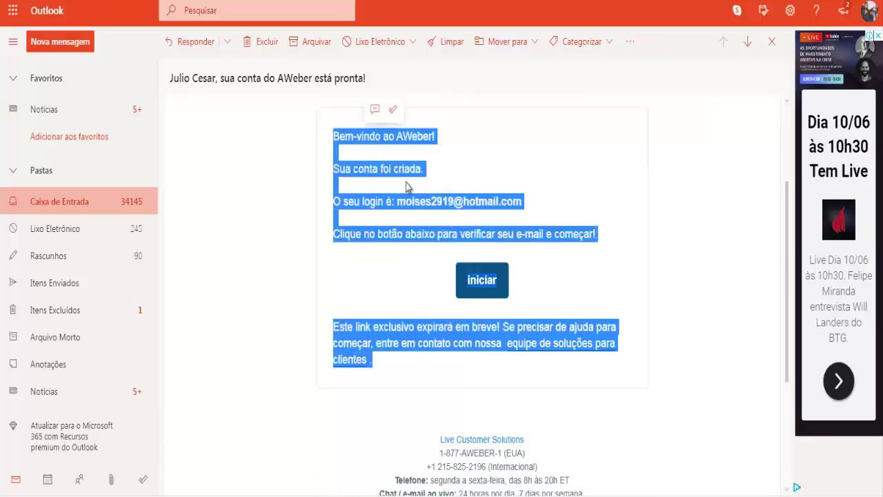
pyautogui.click(381, 197)
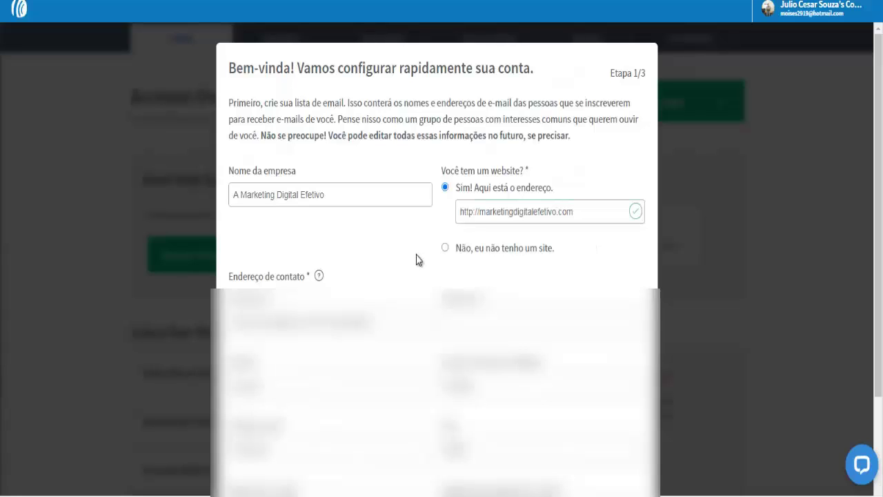
# Verify company name, website, address lines and sender name in Etapa 1/3, then continue to step 2/3
pyautogui.click(389, 191)
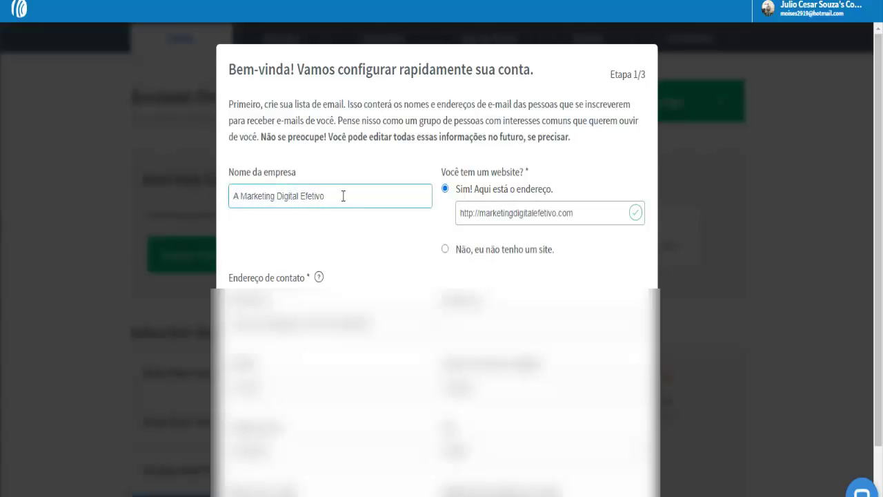
pyautogui.click(461, 212)
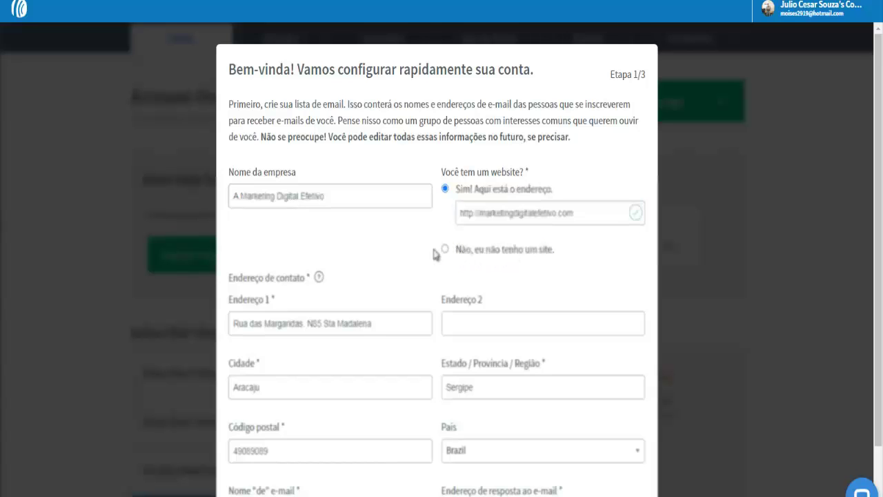
pyautogui.scroll(-2, 434, 254)
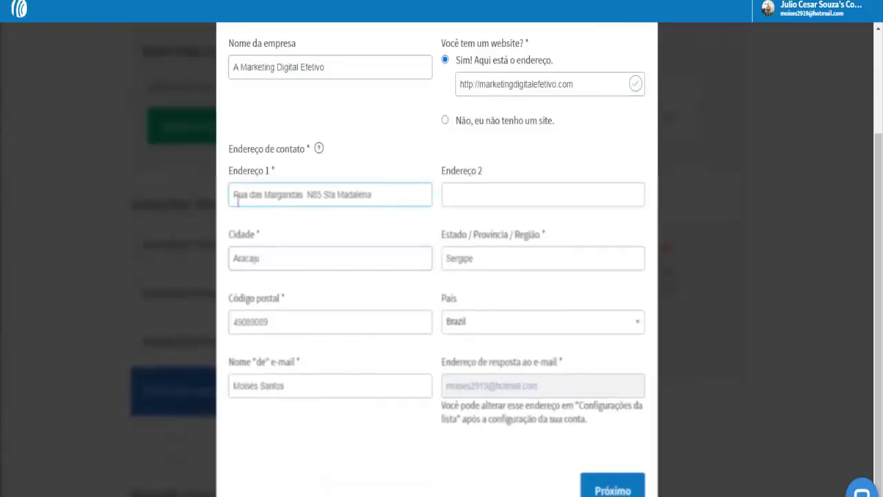
pyautogui.click(257, 257)
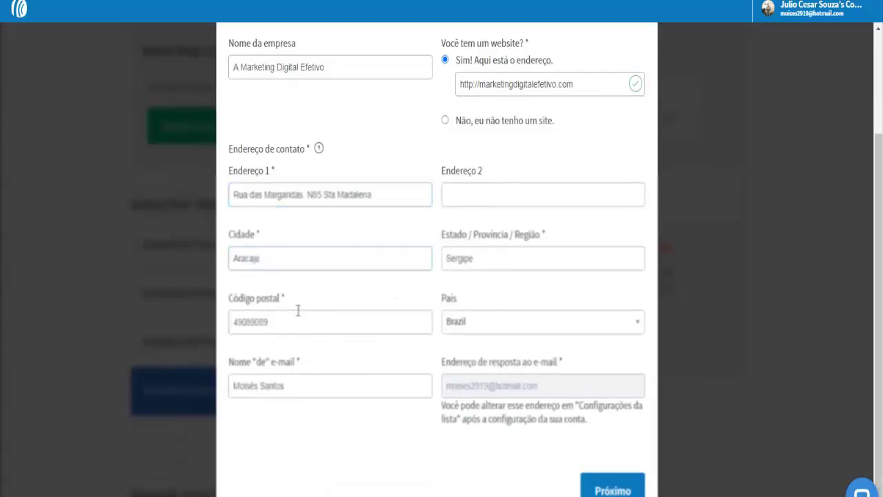
pyautogui.click(327, 385)
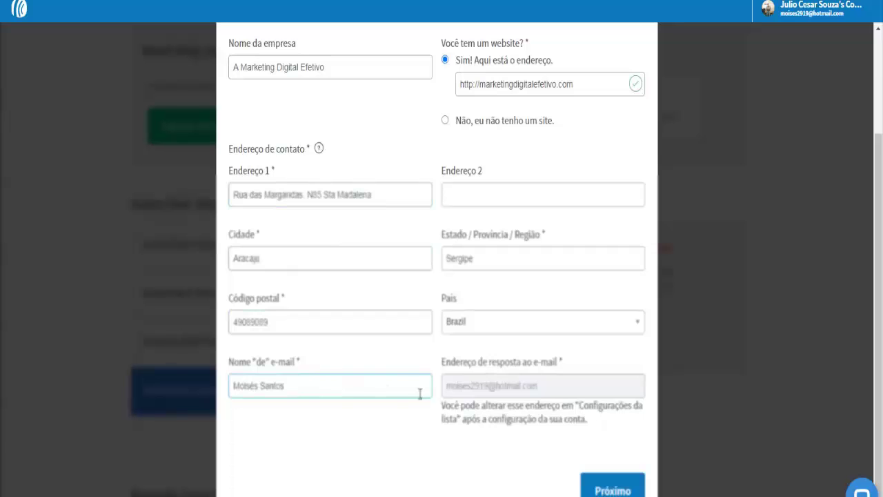
pyautogui.click(385, 197)
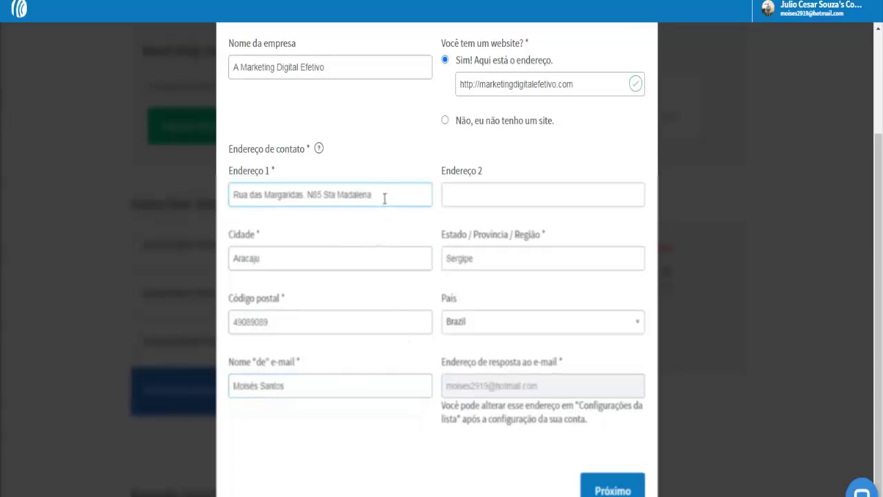
pyautogui.click(481, 193)
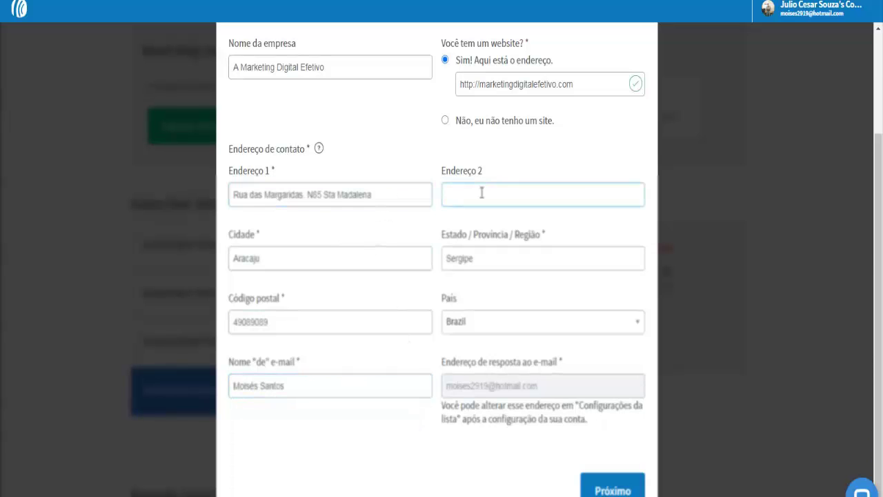
pyautogui.click(427, 214)
pyautogui.click(287, 396)
pyautogui.click(317, 426)
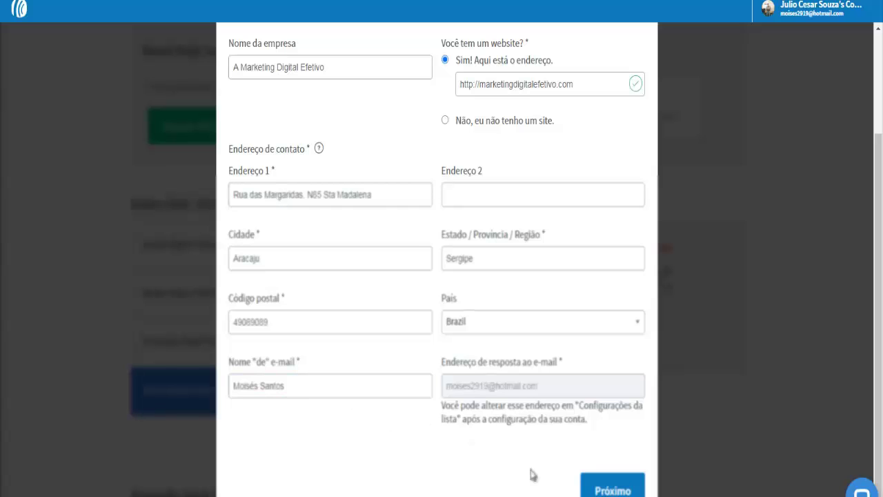
pyautogui.click(613, 488)
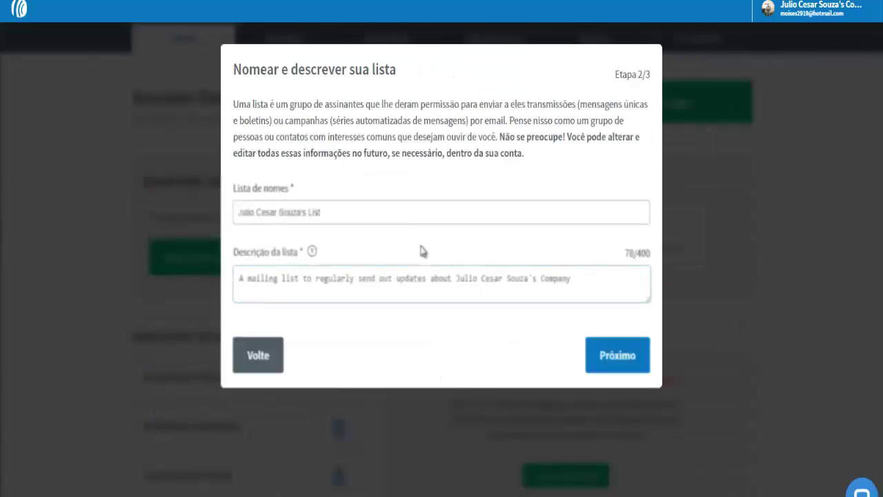
# Name the list 'Marketing Digital Efetivo 2020', end its description with a period, and continue to step 3/3
pyautogui.click(406, 267)
pyautogui.click(300, 213)
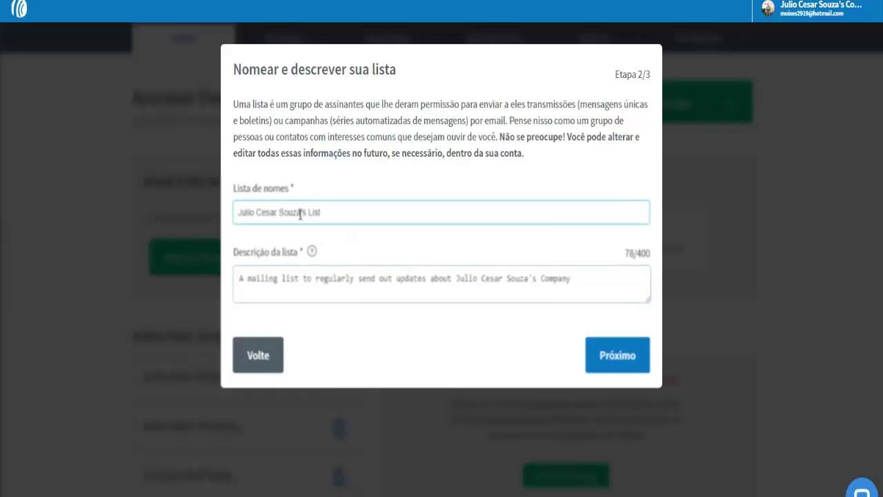
pyautogui.tripleClick(300, 214)
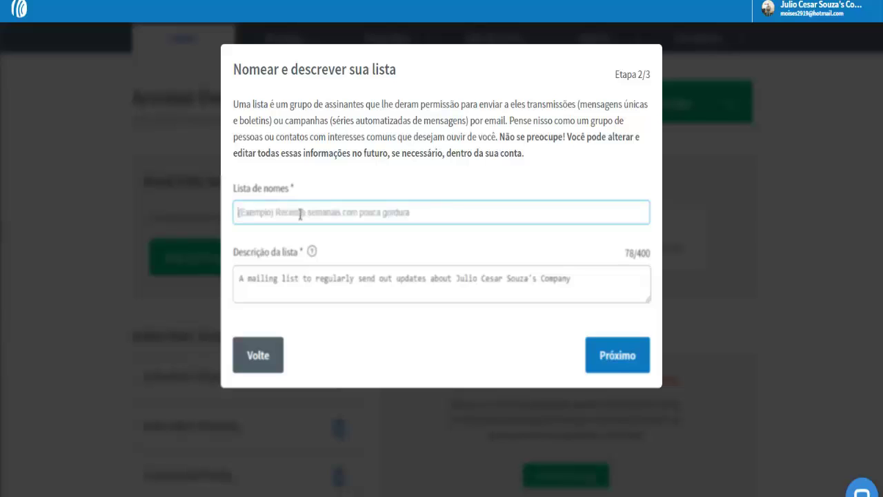
pyautogui.write('Marke')
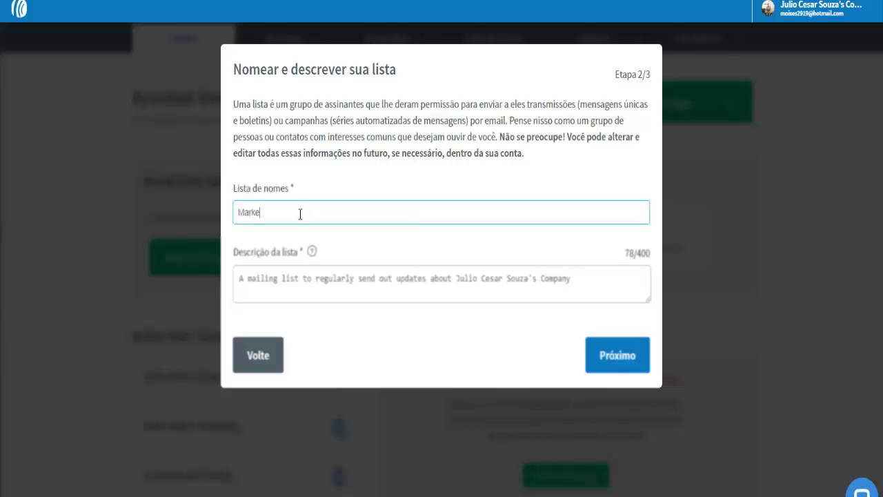
pyautogui.write('ting Digital Efetivo 202')
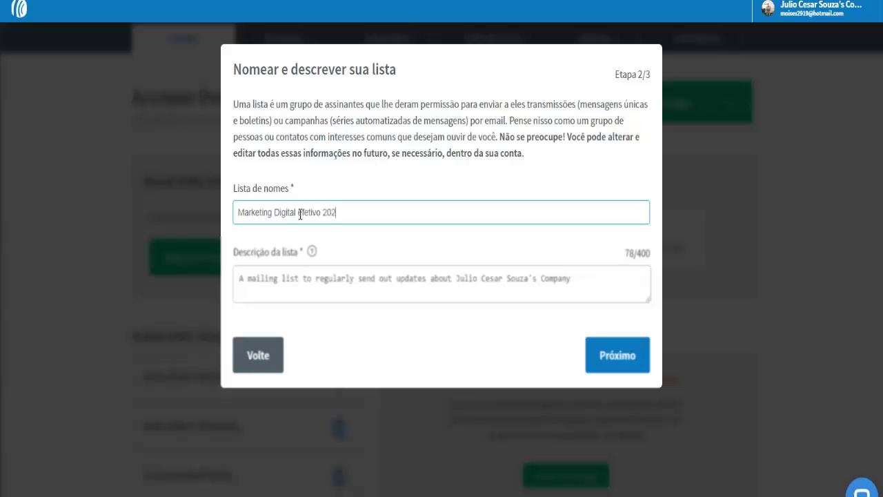
pyautogui.write('0')
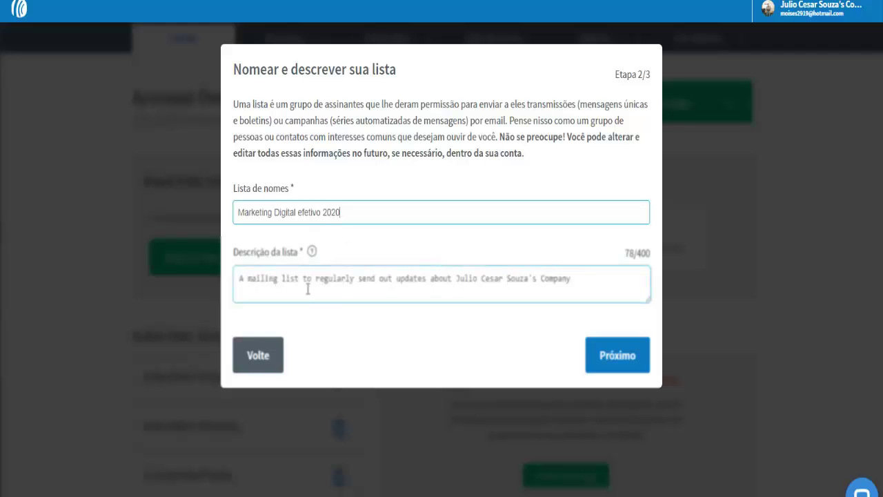
pyautogui.moveTo(327, 250)
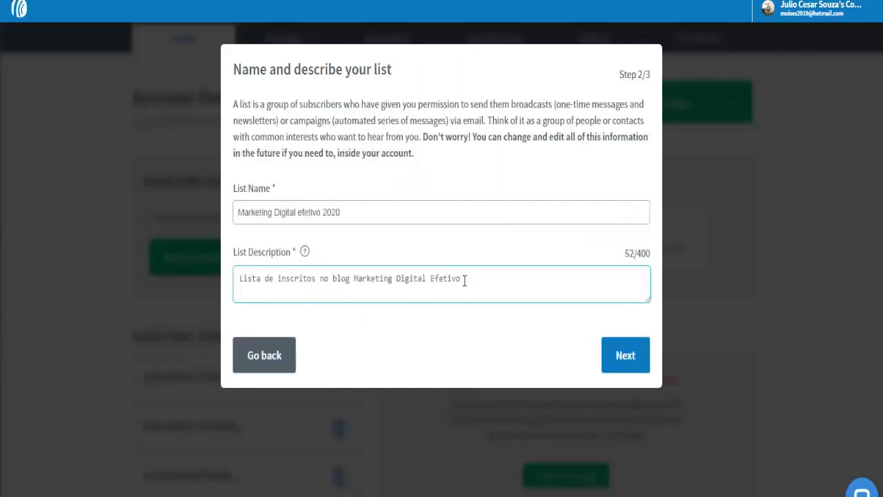
pyautogui.write('.')
pyautogui.click(624, 359)
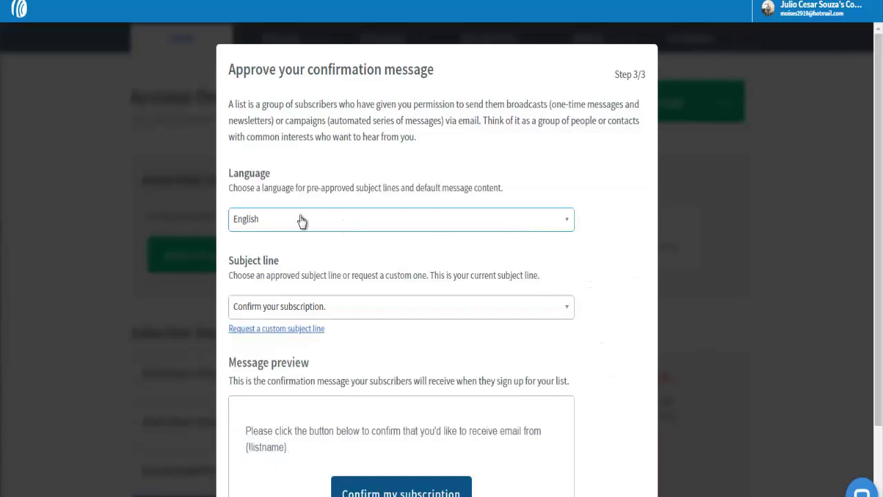
# Choose Portuguese as the confirmation message language
pyautogui.click(559, 226)
pyautogui.scroll(-3, 525, 276)
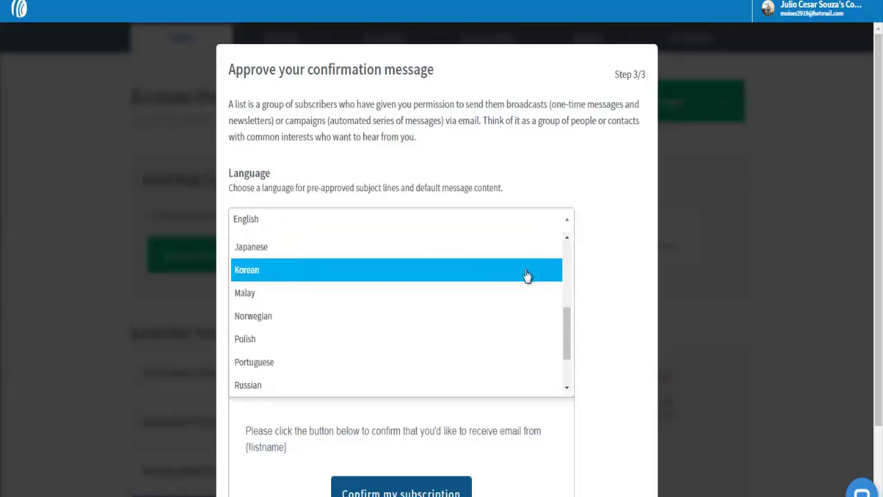
pyautogui.scroll(-1, 426, 296)
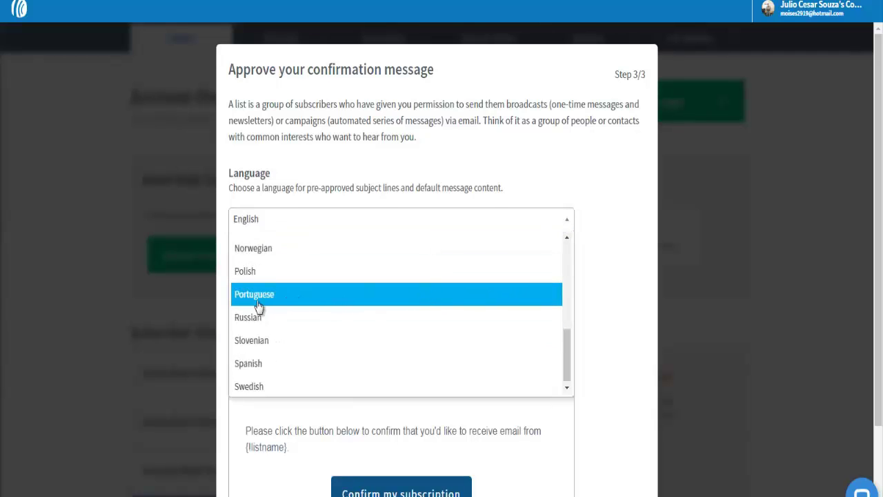
pyautogui.scroll(-1, 268, 299)
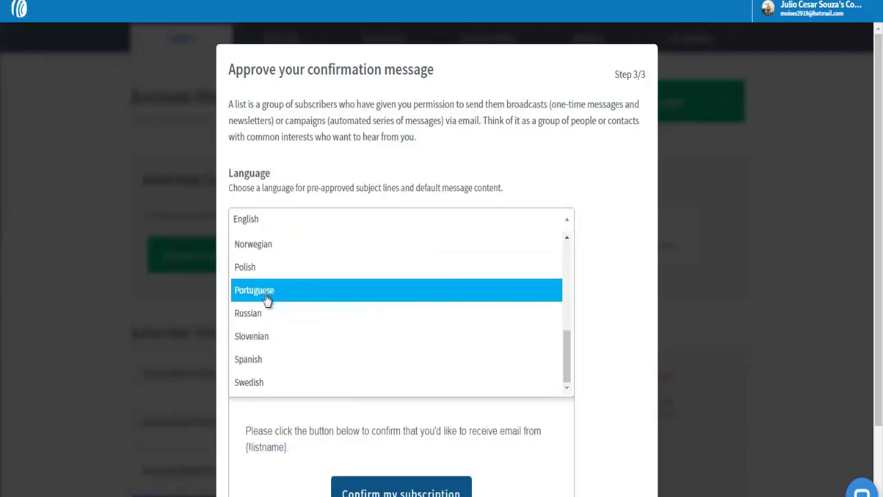
pyautogui.click(268, 299)
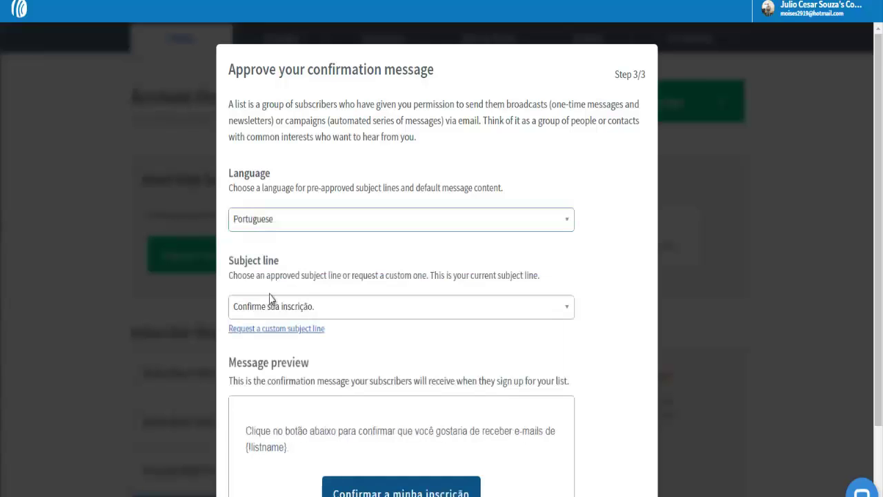
# Keep 'Confirme sua inscrição.' as the confirmation subject line
pyautogui.scroll(-2, 596, 241)
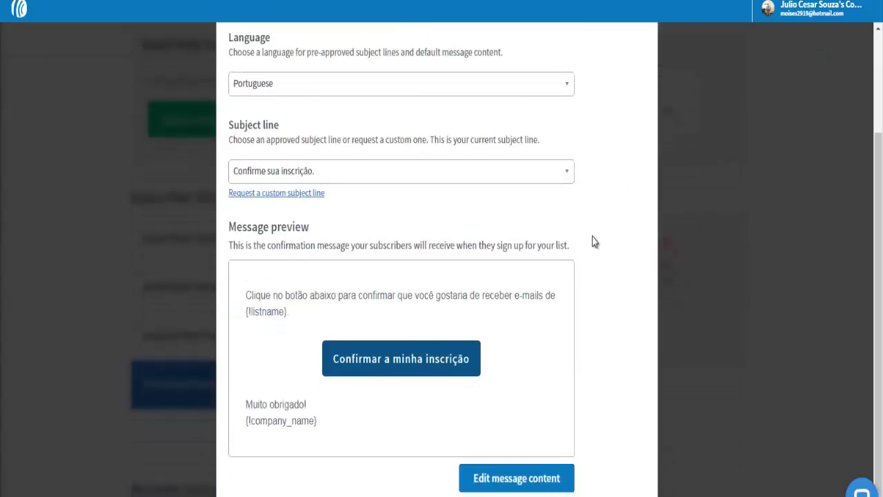
pyautogui.click(349, 189)
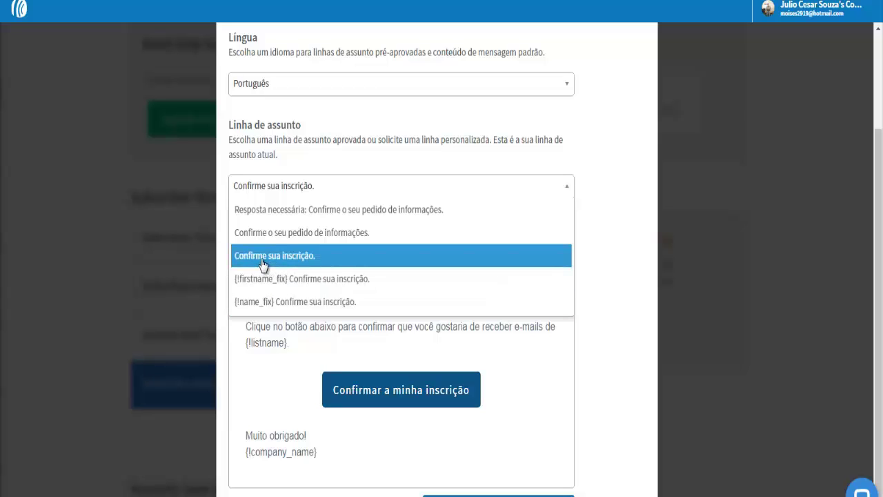
pyautogui.click(264, 264)
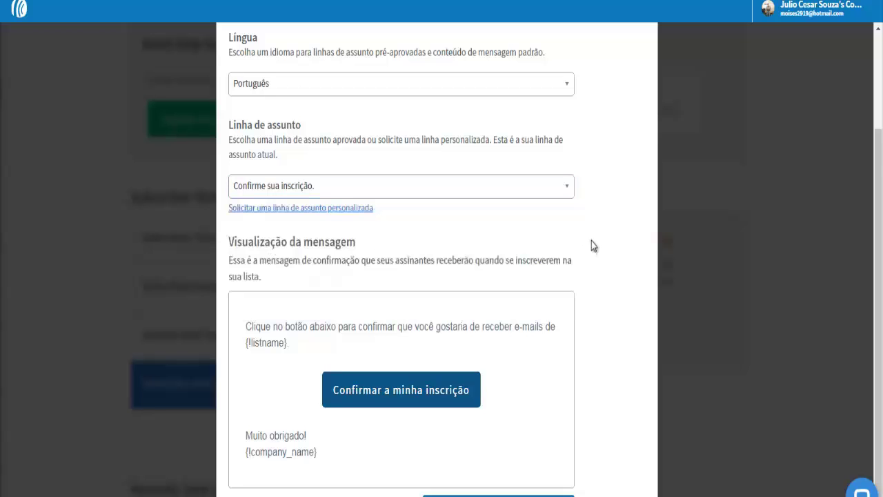
pyautogui.scroll(-1, 591, 241)
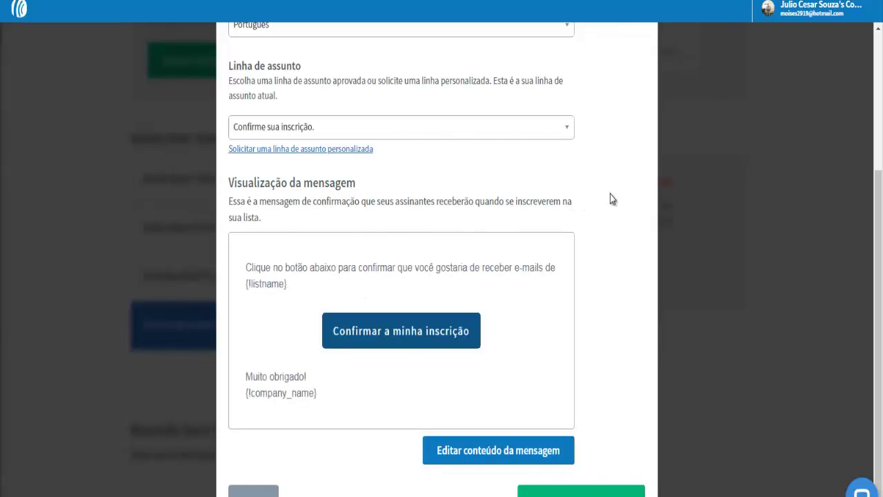
pyautogui.moveTo(295, 385)
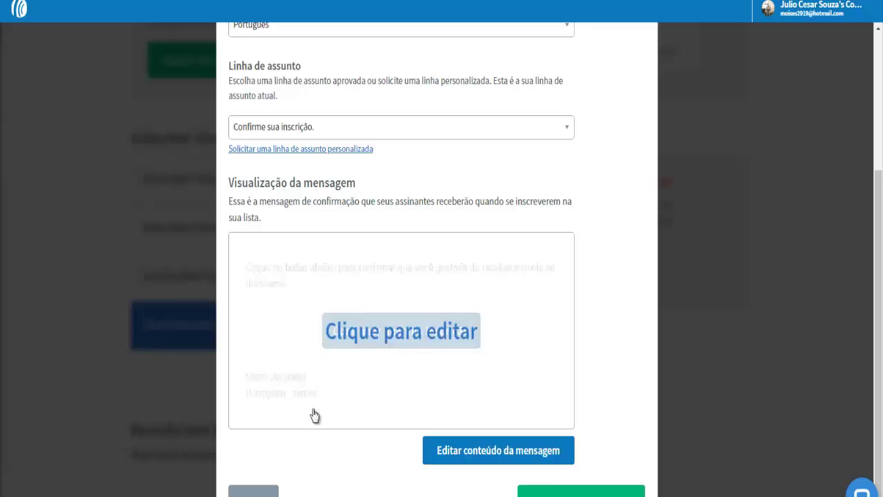
pyautogui.moveTo(285, 292)
# Replace the header text after 'que' with 'seu interesse em nosso e-book GRÁTIS.'
pyautogui.click(481, 454)
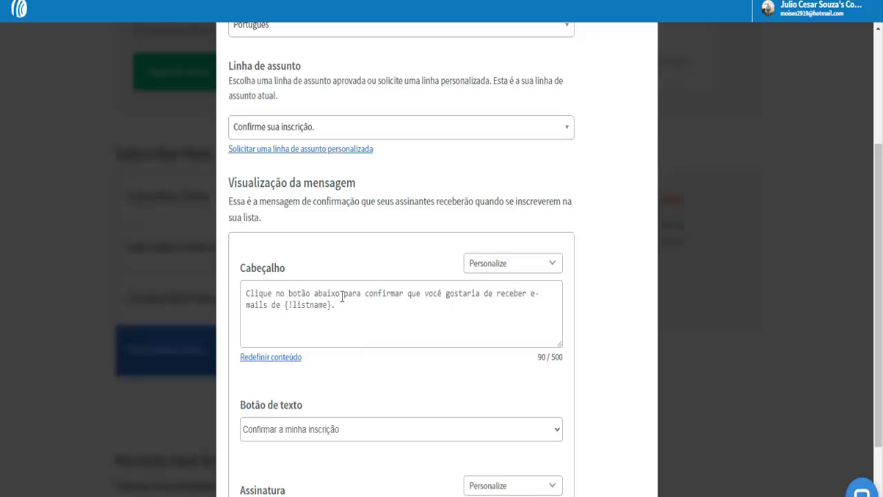
pyautogui.click(410, 295)
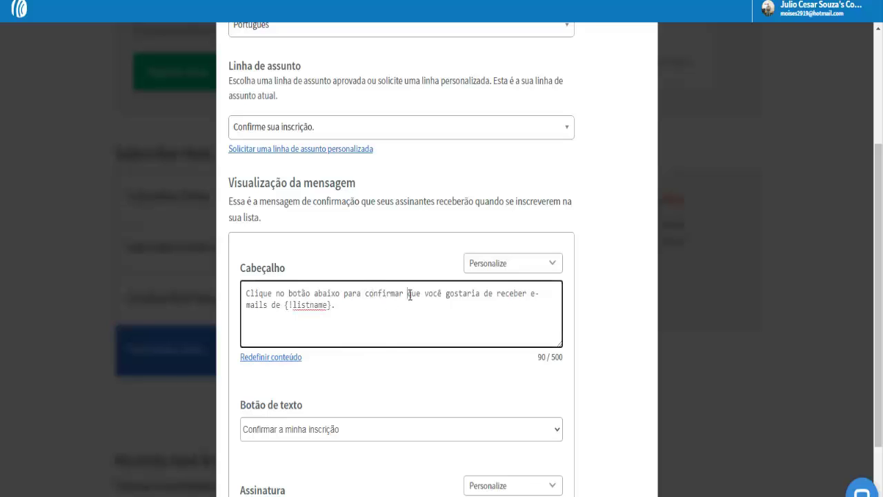
pyautogui.moveTo(407, 296); pyautogui.dragTo(398, 304)
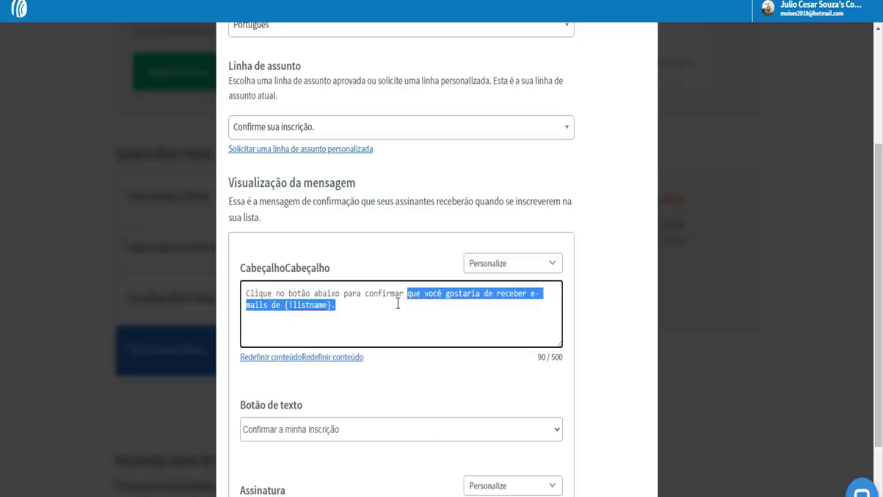
pyautogui.write('seu interesse')
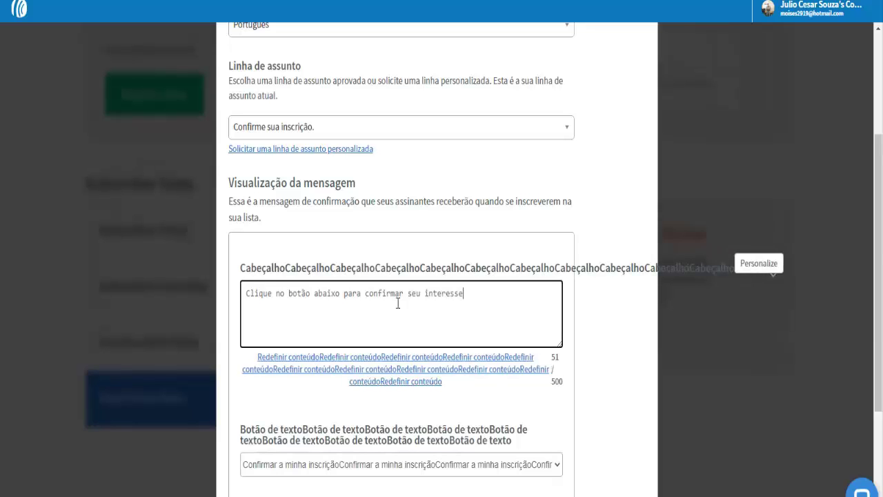
pyautogui.write(' em')
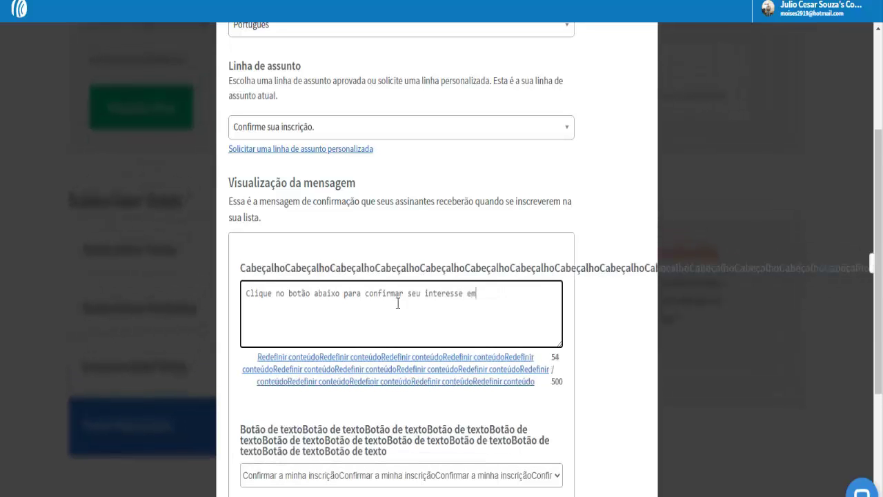
pyautogui.write(' noss')
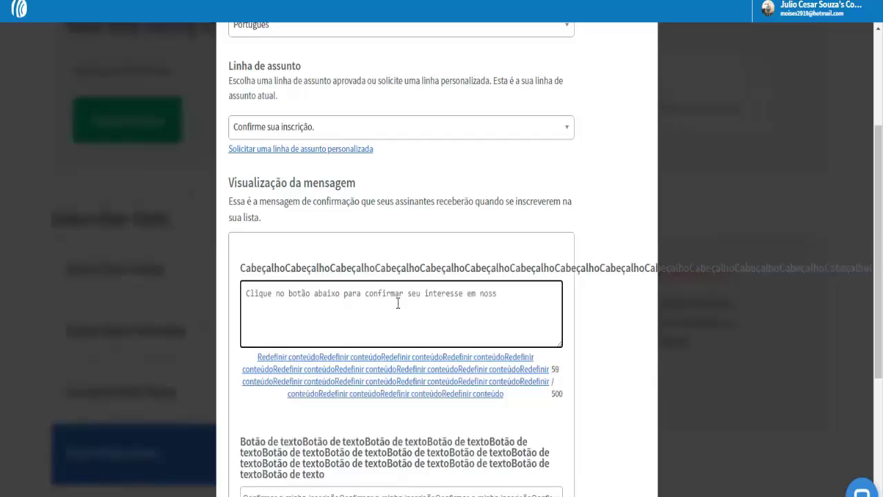
pyautogui.write('o ')
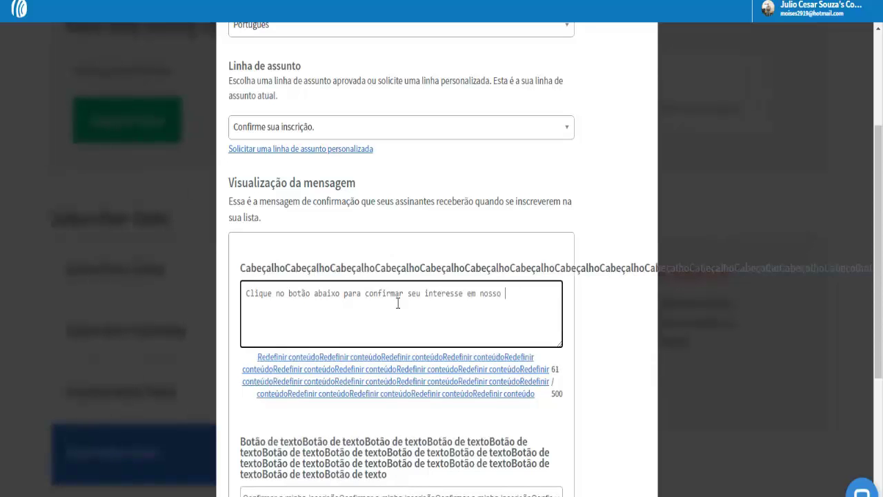
pyautogui.write('e-book ')
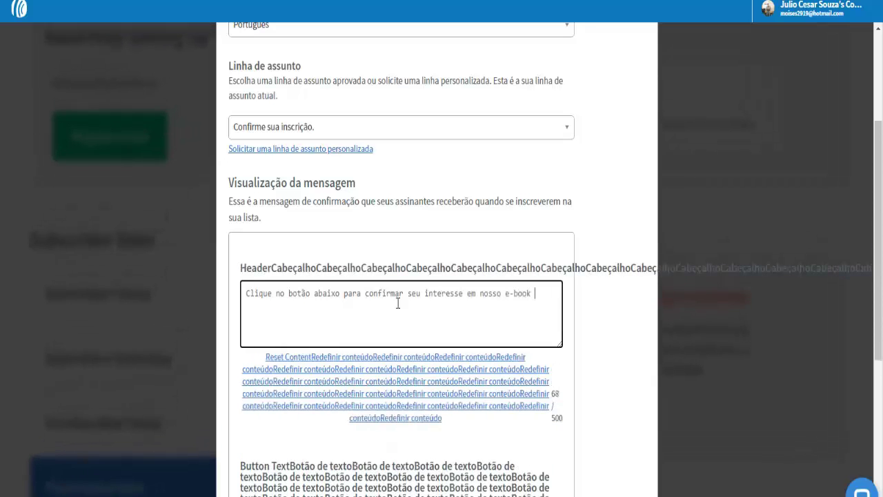
pyautogui.write('GRÁTIS')
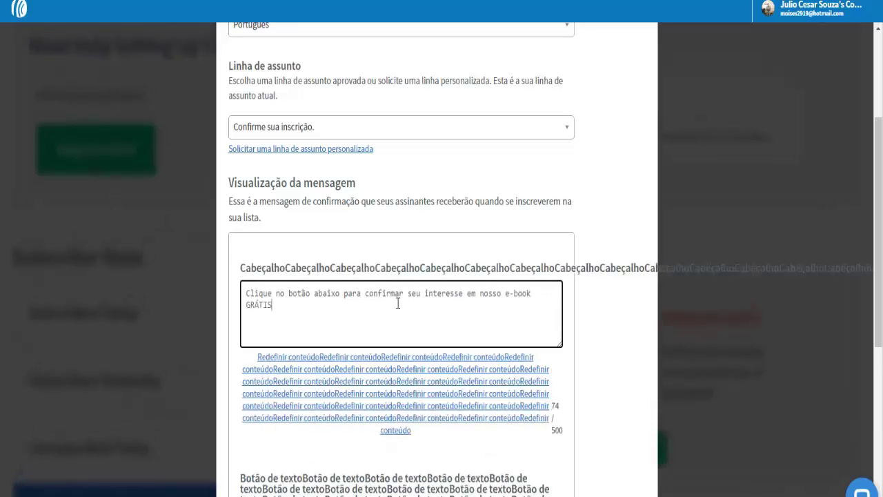
pyautogui.write('.')
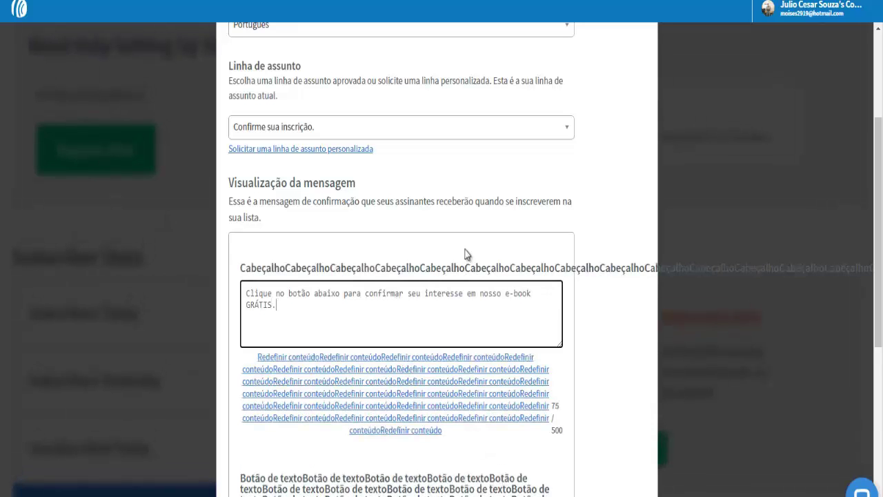
pyautogui.scroll(-1, 607, 214)
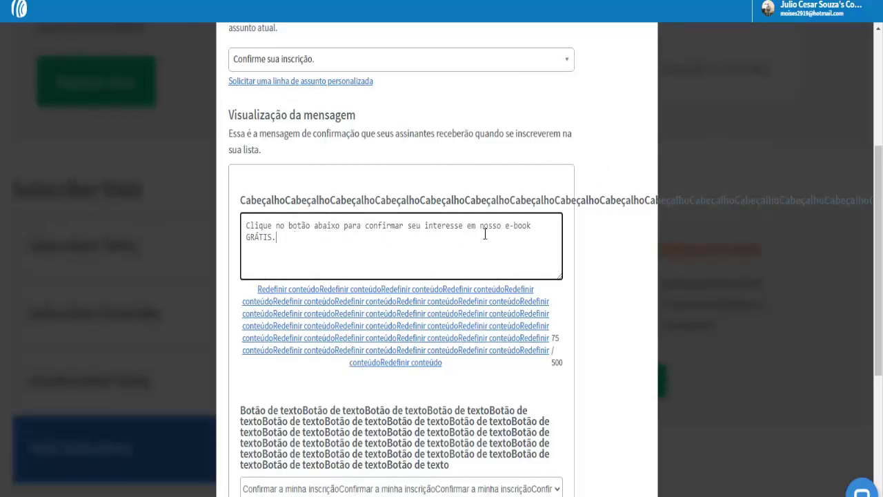
pyautogui.click(607, 145)
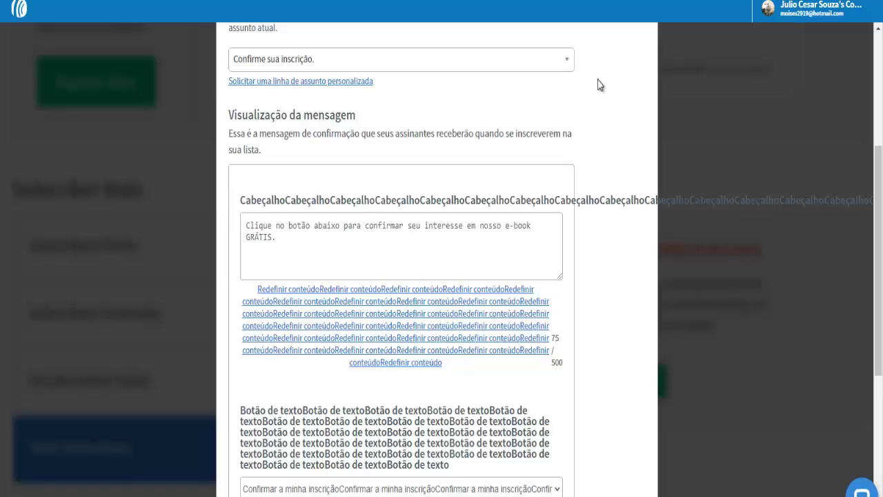
# Replace {!company_name} in the signature with a 'Do Escritório de' line naming the sender
pyautogui.scroll(-3, 601, 84)
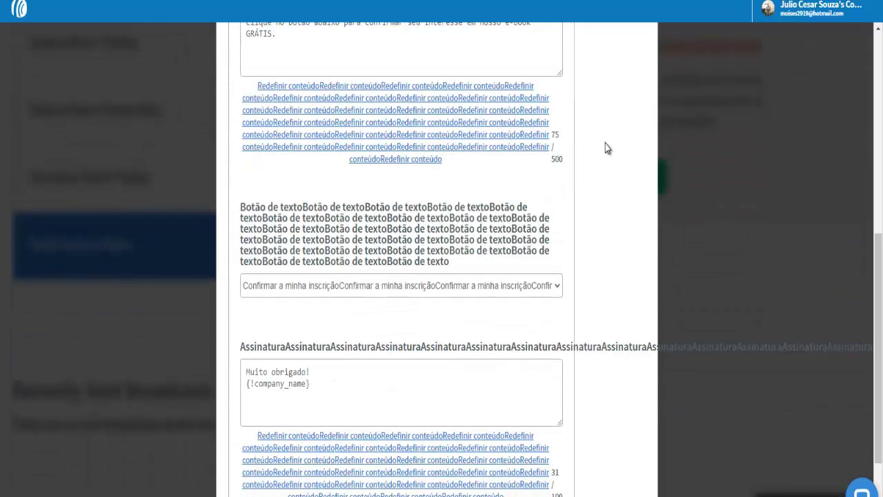
pyautogui.scroll(-1, 605, 148)
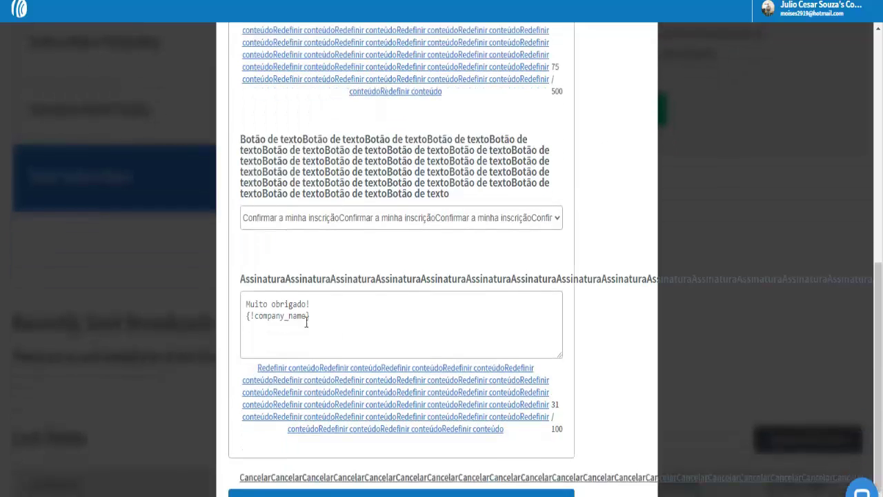
pyautogui.moveTo(248, 320); pyautogui.dragTo(315, 318)
pyautogui.press('BackSpace')
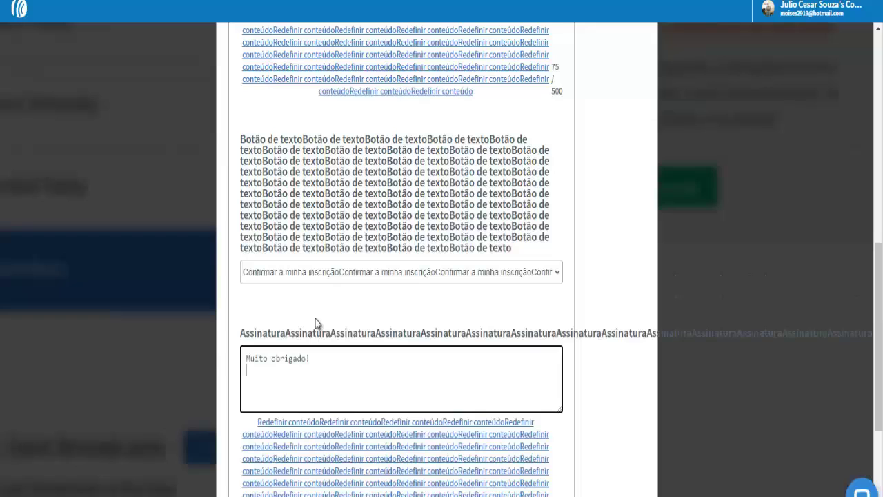
pyautogui.press('Return')
pyautogui.write('D')
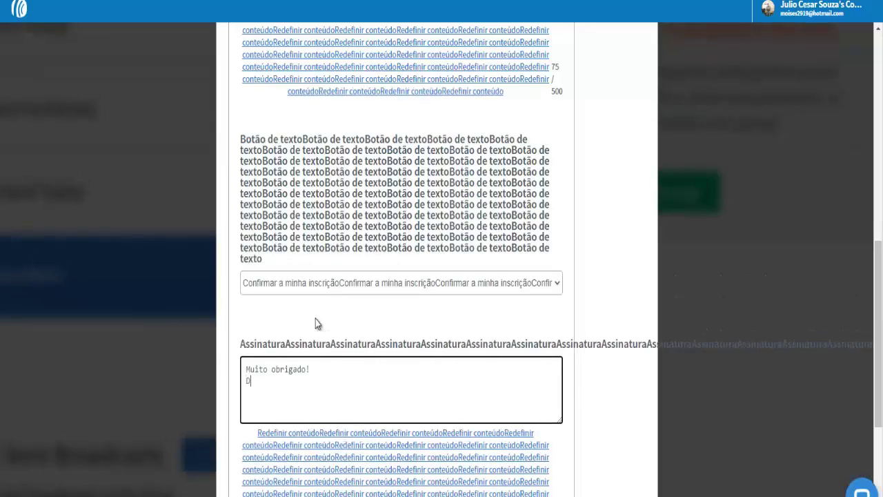
pyautogui.write('o Escr')
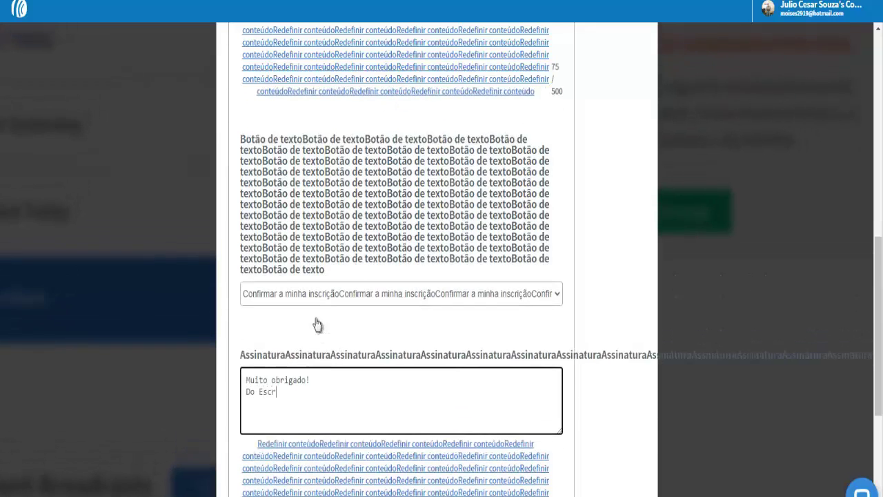
pyautogui.write('itório de Mois')
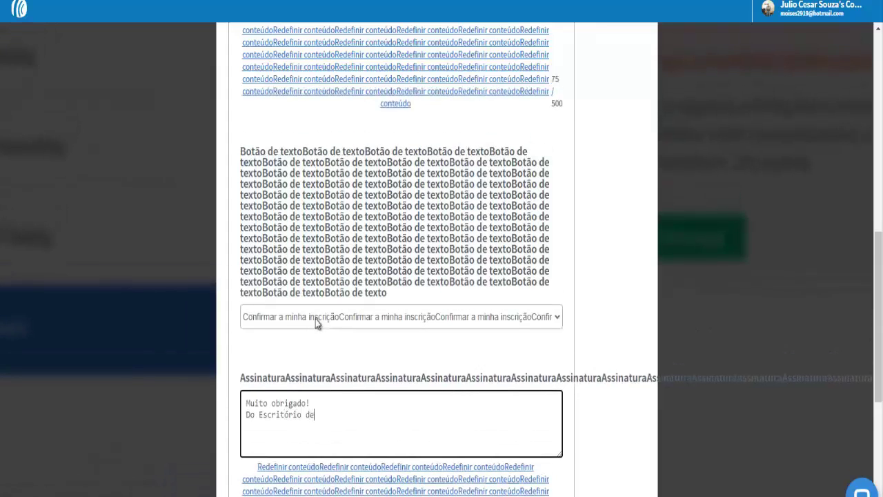
pyautogui.write('és Santos')
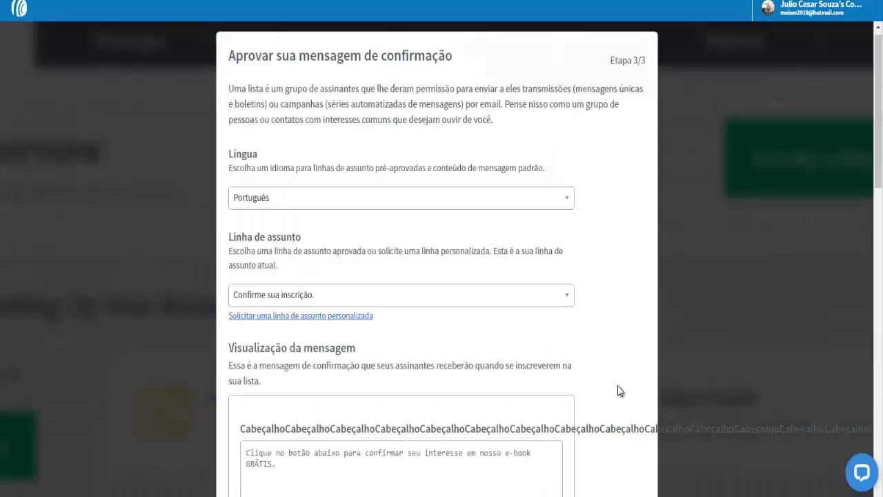
# Scroll the confirmation dialog to the Message preview showing the confirm button and two-line signature
pyautogui.scroll(-1, 619, 391)
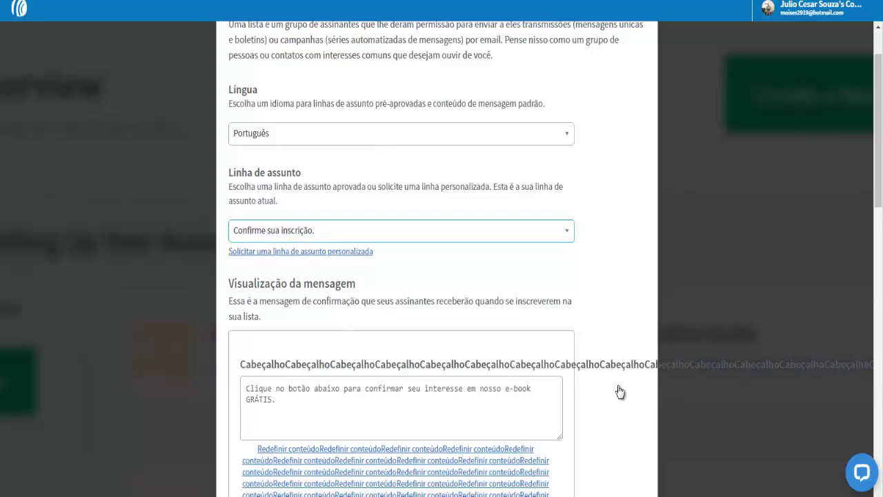
pyautogui.scroll(-3, 619, 391)
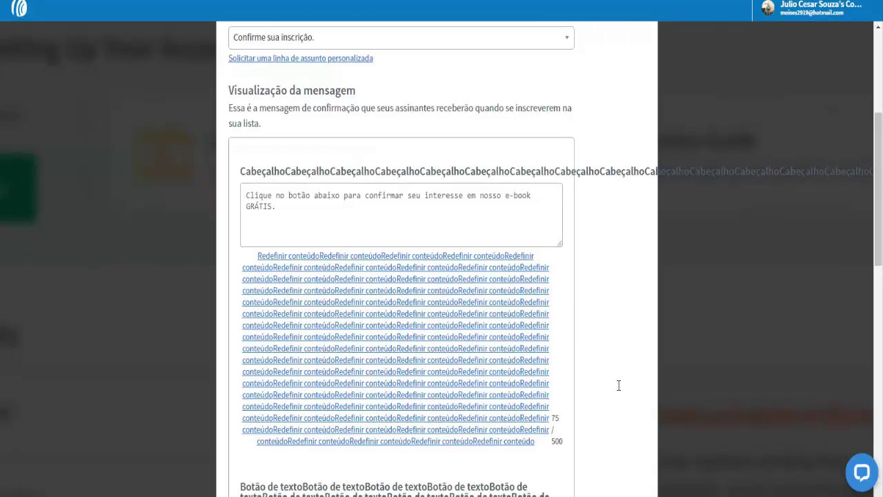
pyautogui.scroll(-2, 619, 386)
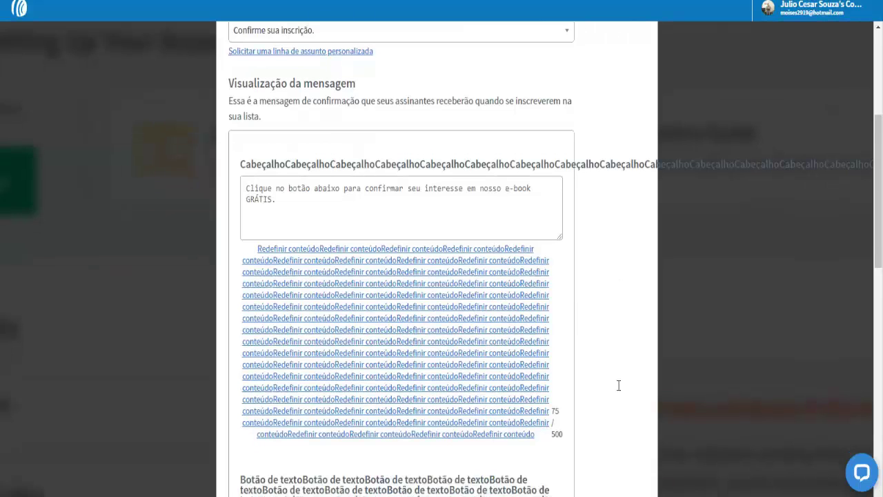
pyautogui.scroll(-6, 619, 390)
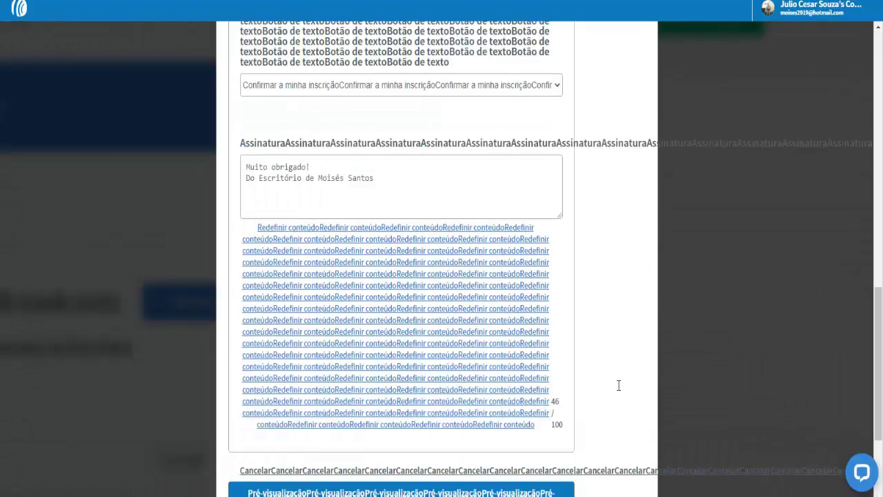
pyautogui.scroll(5, 619, 386)
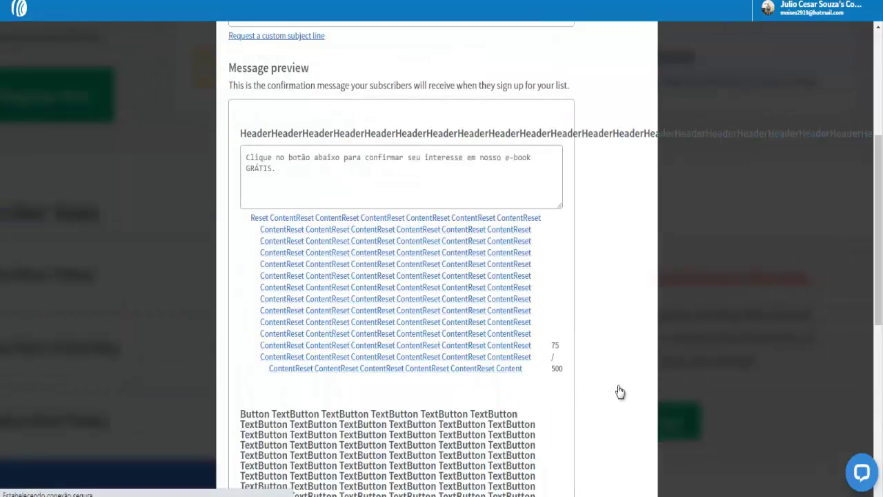
pyautogui.scroll(-4, 619, 391)
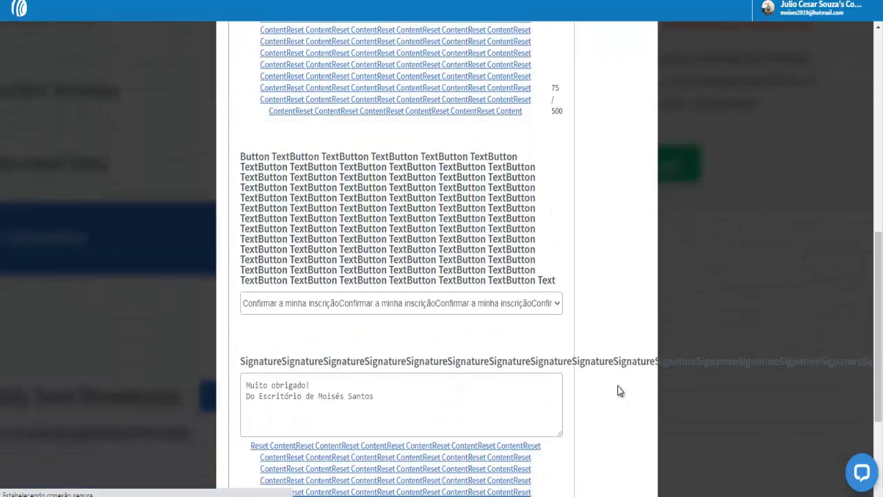
pyautogui.scroll(-2, 619, 391)
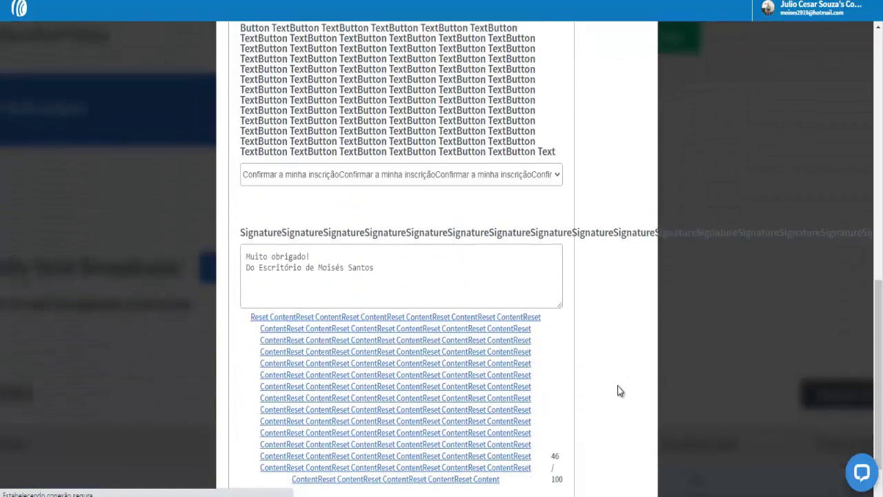
pyautogui.scroll(-1, 619, 392)
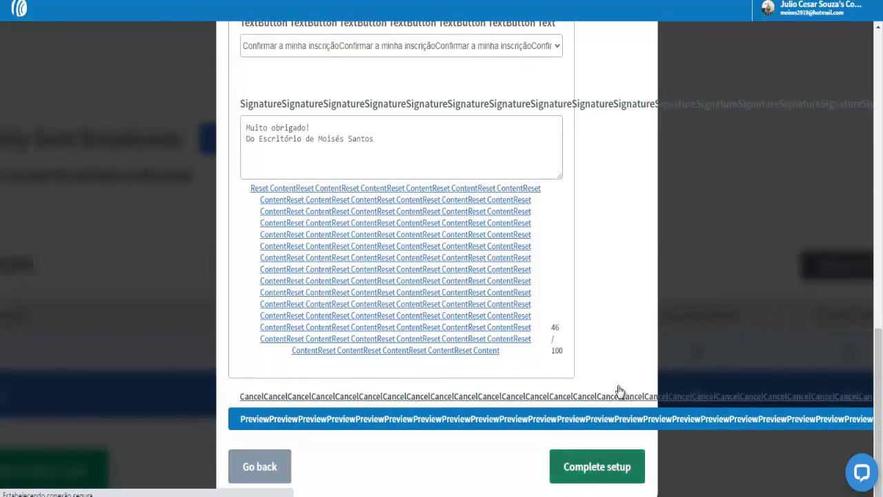
pyautogui.scroll(8, 619, 391)
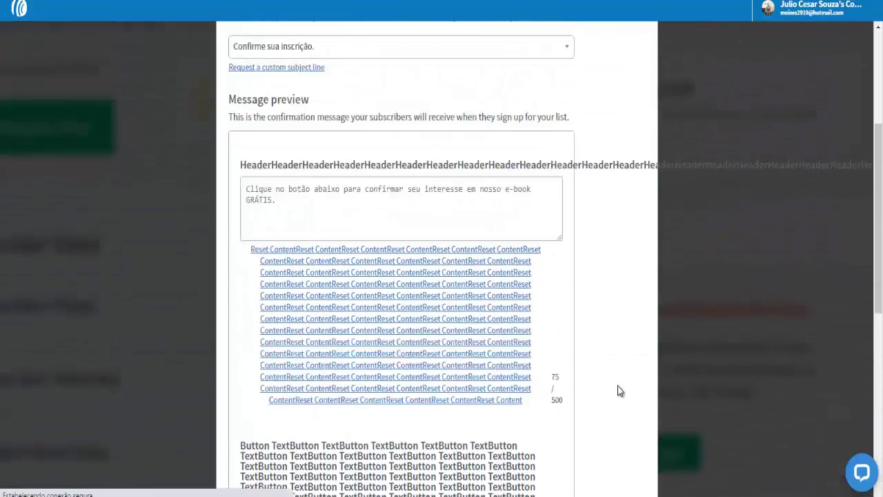
pyautogui.scroll(4, 619, 391)
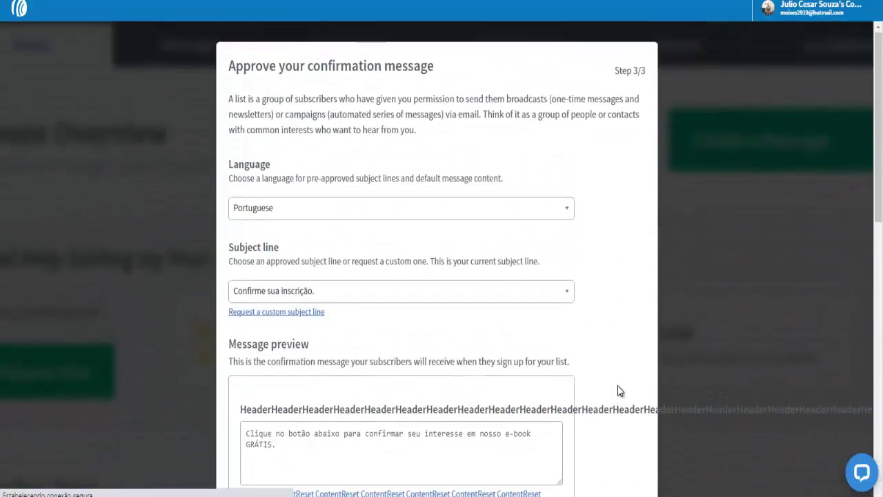
pyautogui.scroll(-9, 618, 391)
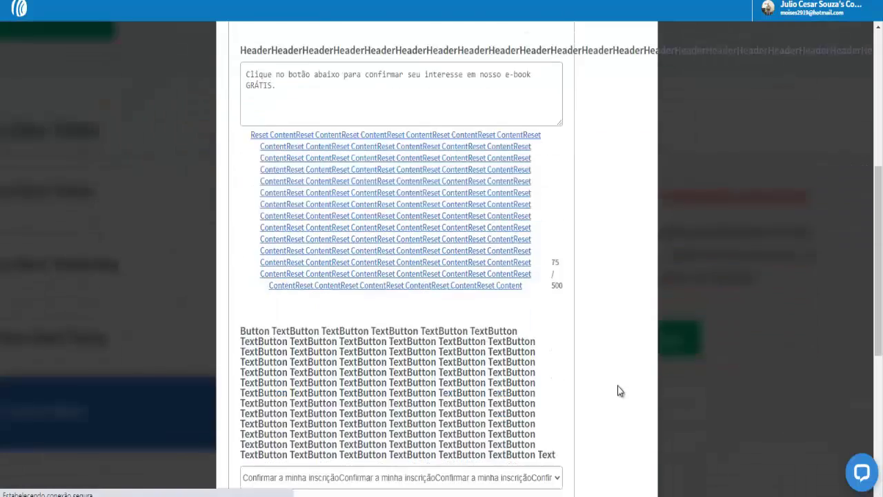
pyautogui.scroll(-3, 619, 392)
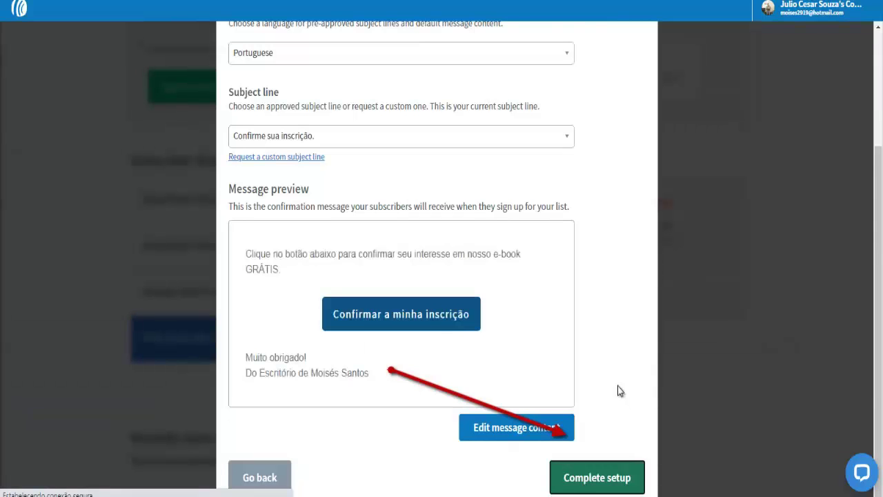
# Scroll up and down through the confirmation message settings to review them
pyautogui.scroll(1, 619, 391)
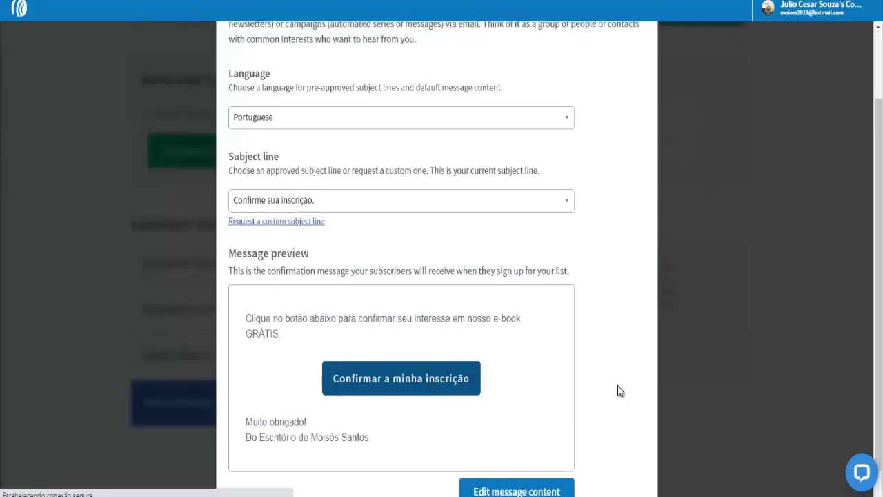
pyautogui.scroll(1, 619, 391)
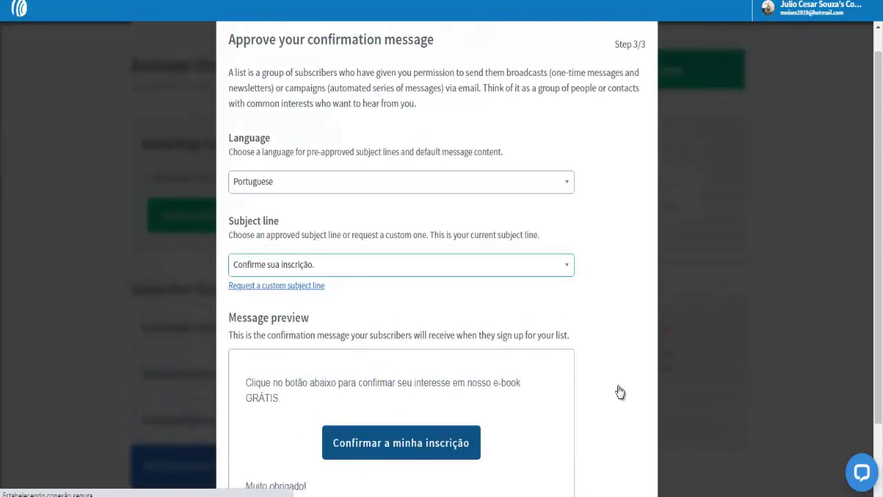
pyautogui.scroll(-1, 619, 392)
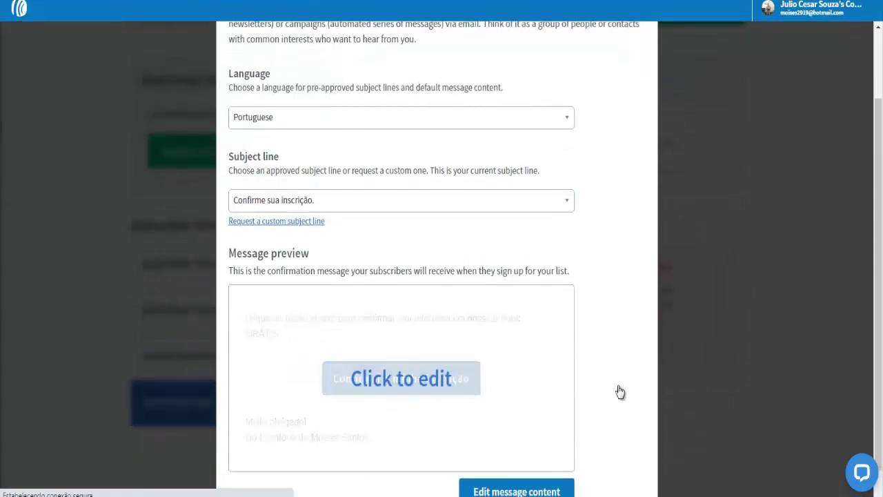
pyautogui.scroll(-1, 619, 391)
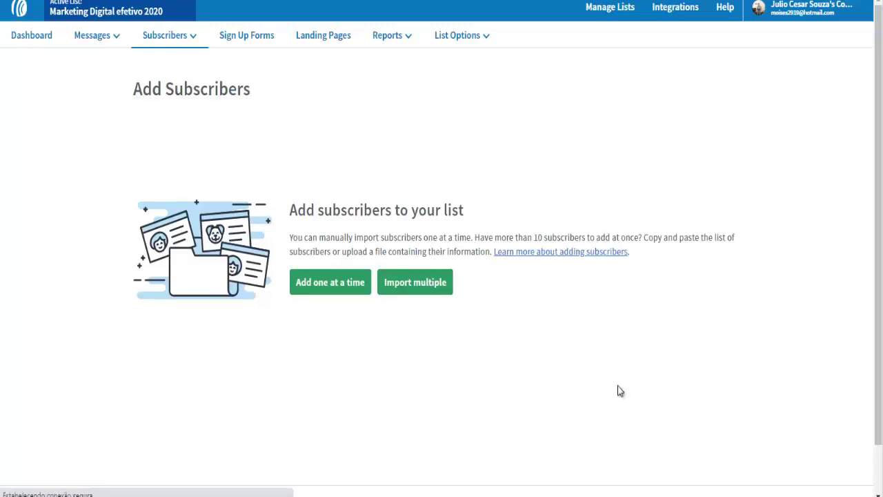
# Translate the Add Subscribers page into Portuguese and choose Importar vários to import many subscribers
pyautogui.rightClick(619, 391)
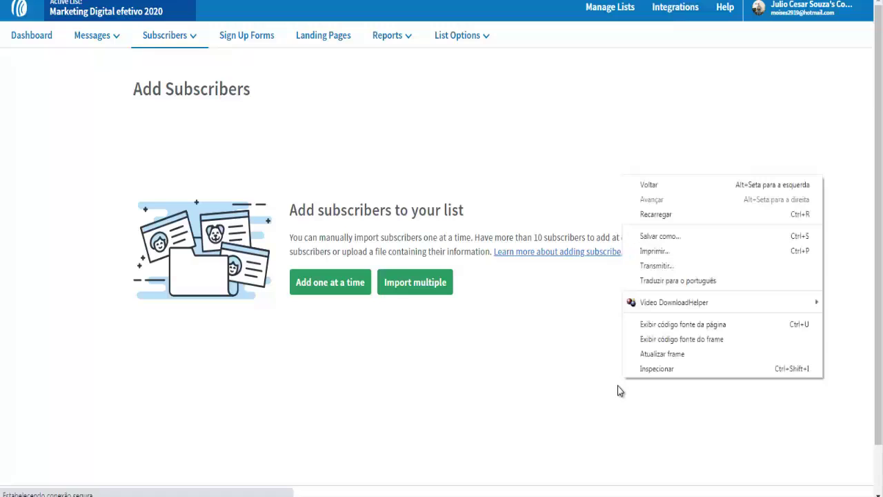
pyautogui.press('t')
pyautogui.press('Return')
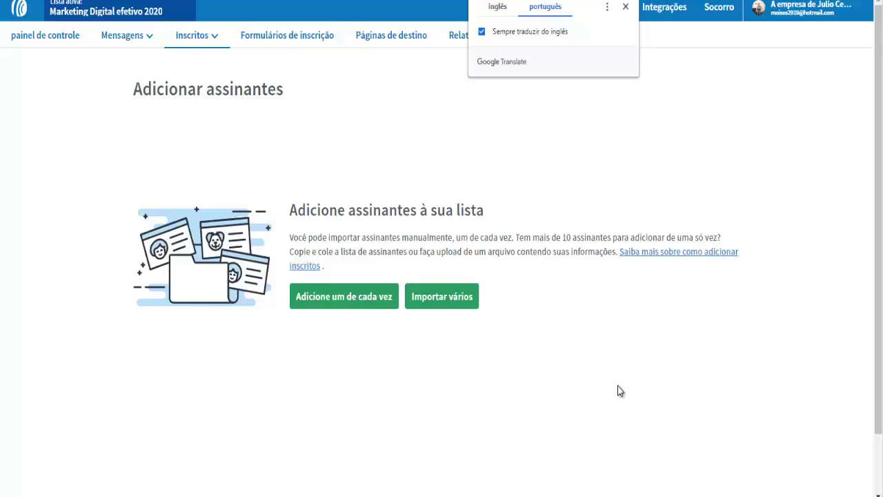
pyautogui.press('Escape')
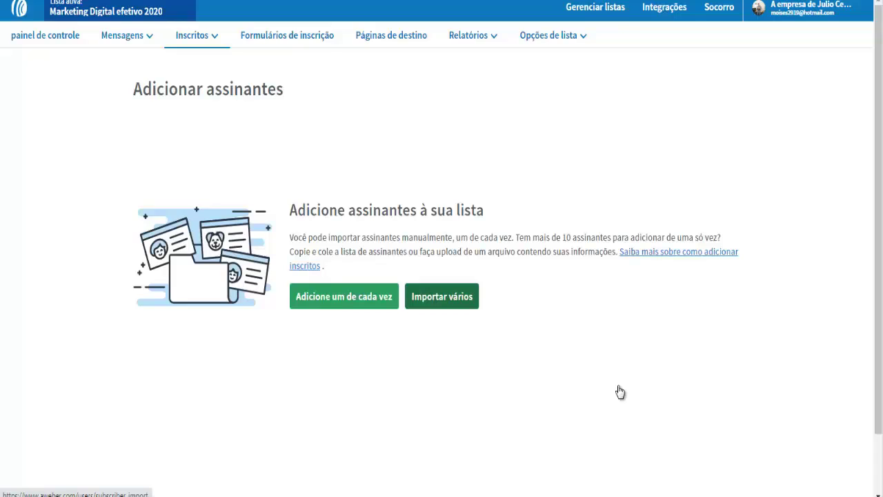
pyautogui.click(621, 392)
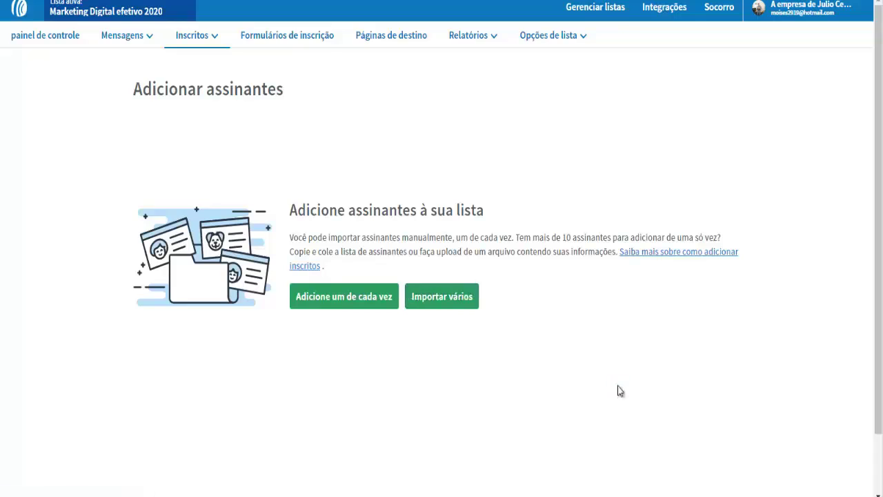